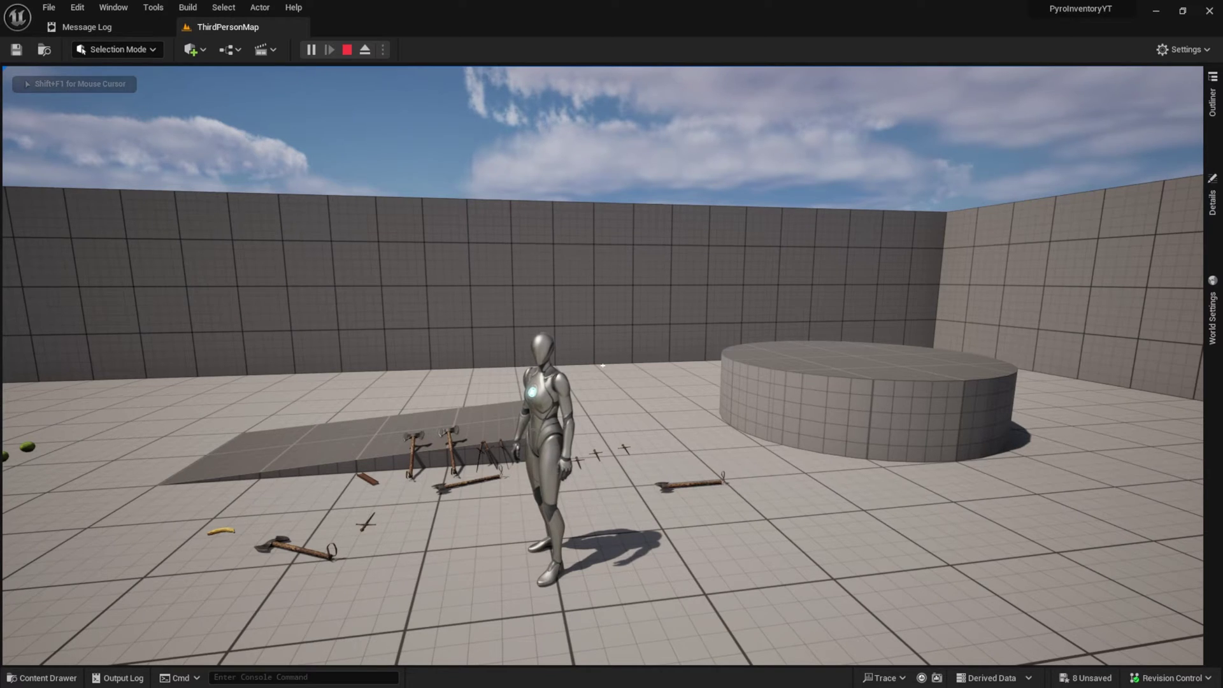
Step: Open the in-game inventory and view the Sword, Axe and Long Sword ingredient lists
key("i")
left_click(101, 243)
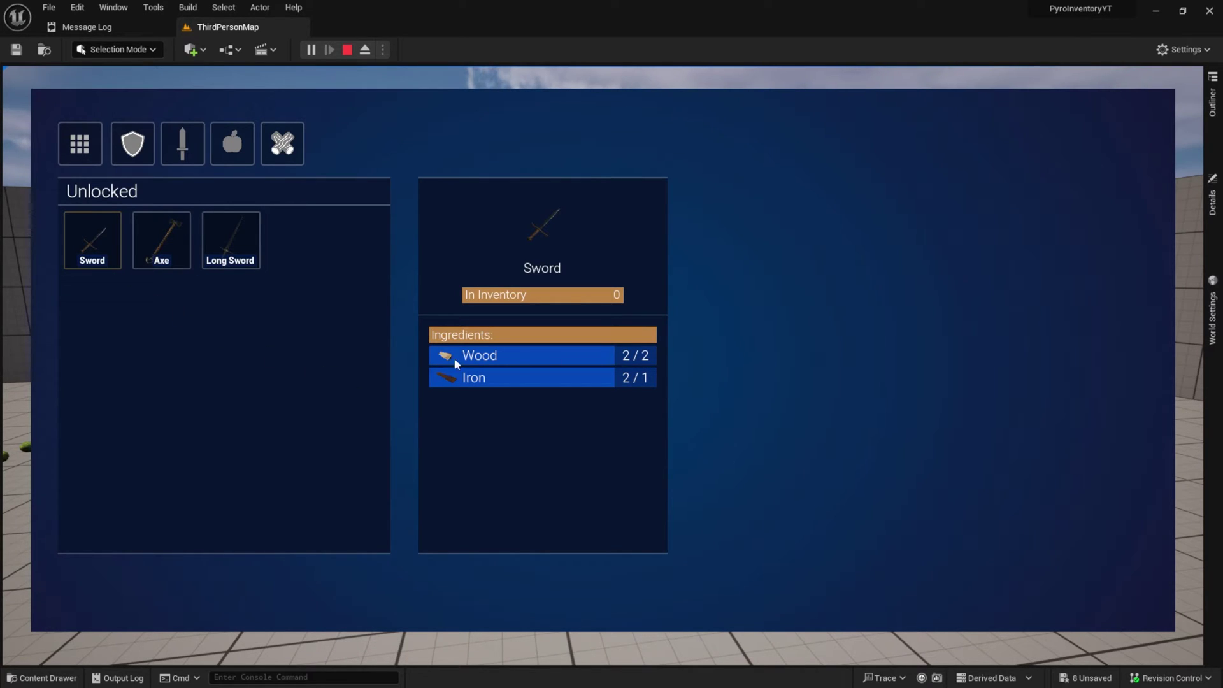
left_click(156, 250)
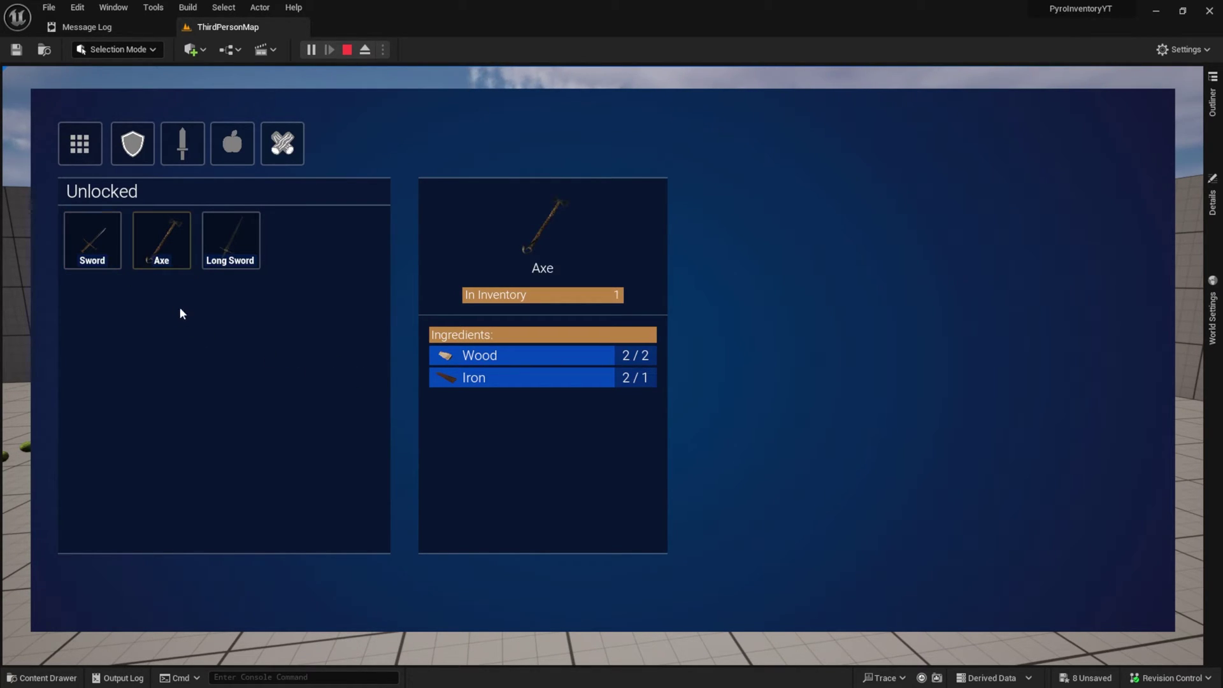
left_click(222, 243)
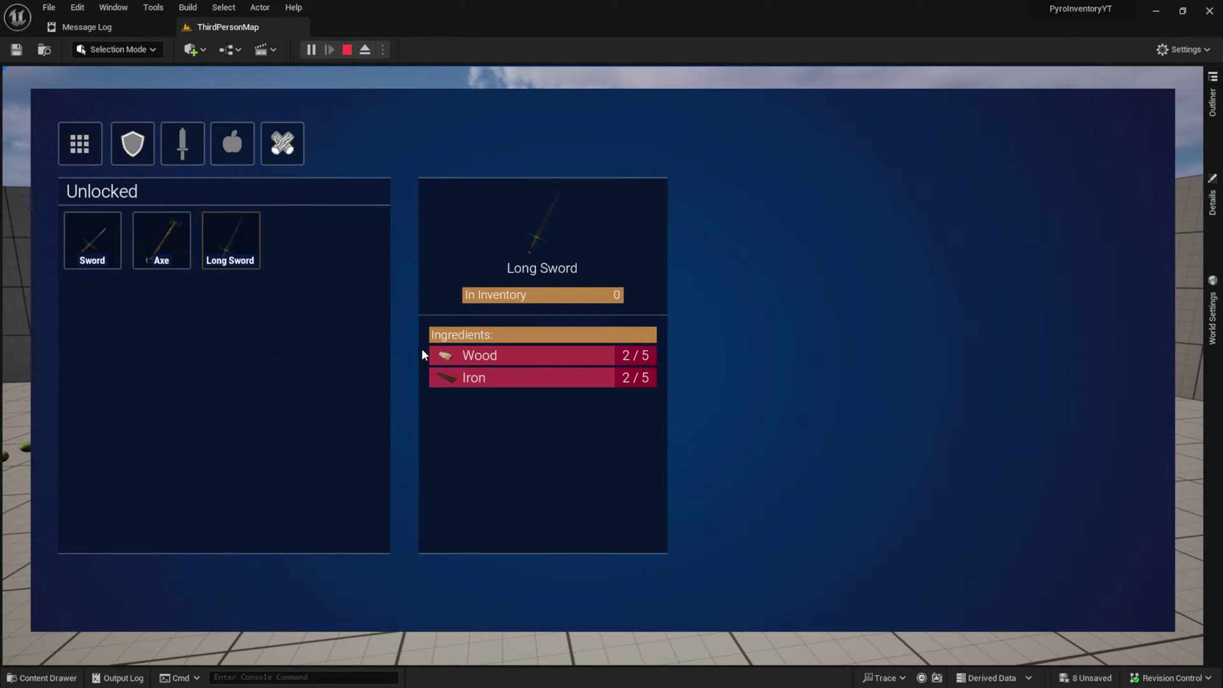
left_click(162, 242)
left_click(118, 240)
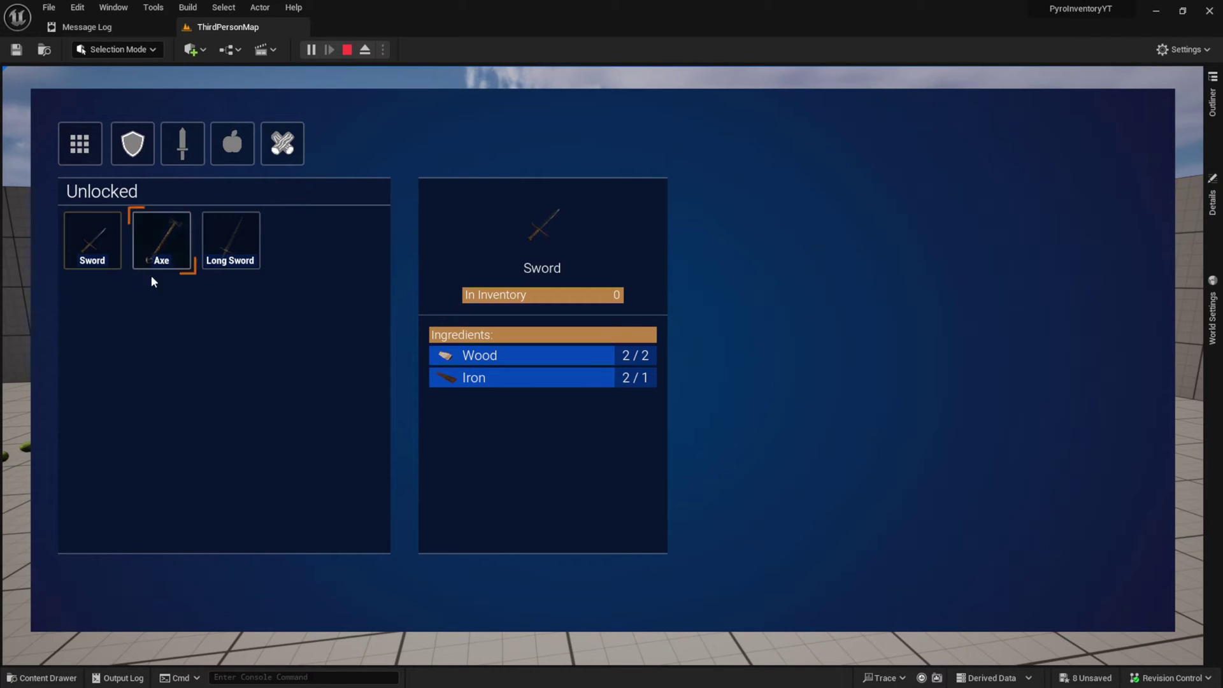
Step: Stop the play session and browse to the Widgets > Crafting folder
key("Escape")
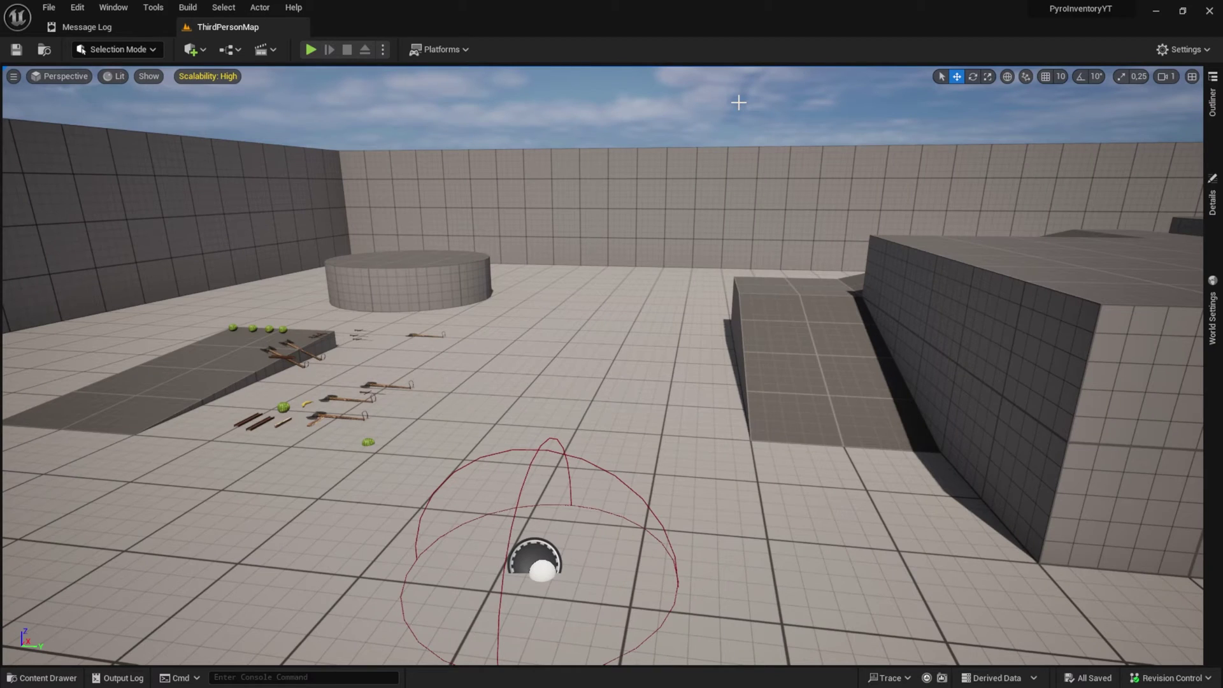
key("ctrl+space")
left_click(59, 601)
left_click(66, 611)
Step: Create a User Widget blueprint there named WB_IngredientsSlot
right_click(624, 574)
mouse_move(707, 594)
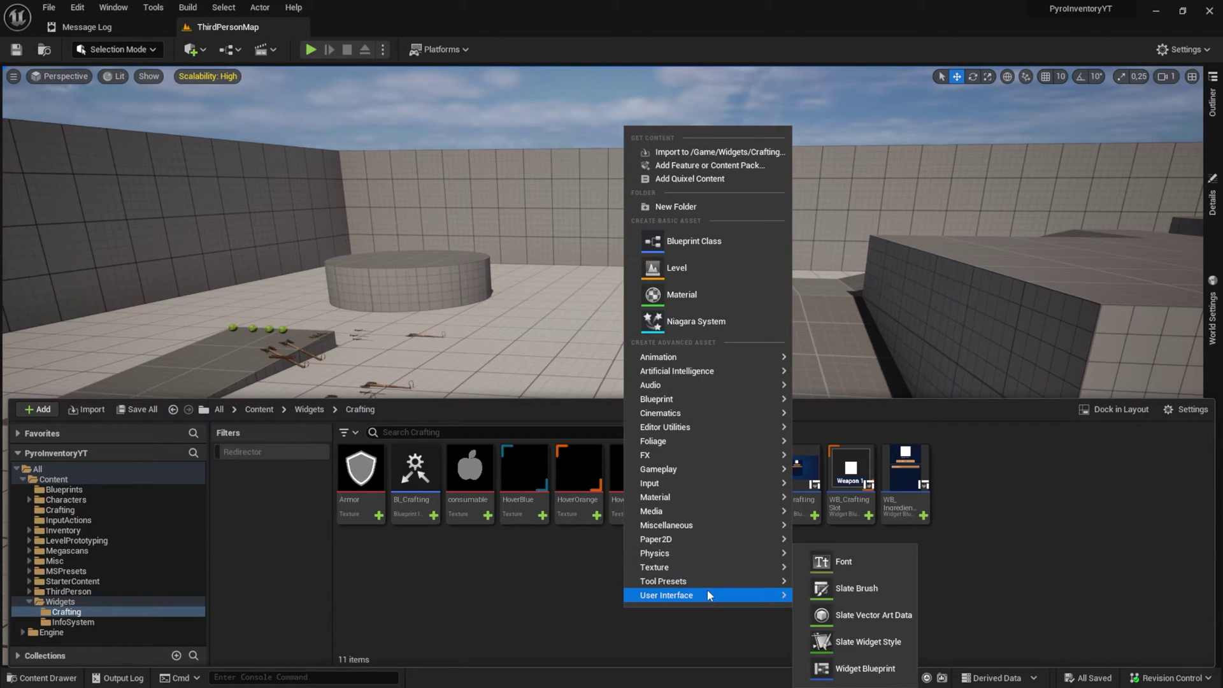
left_click(863, 679)
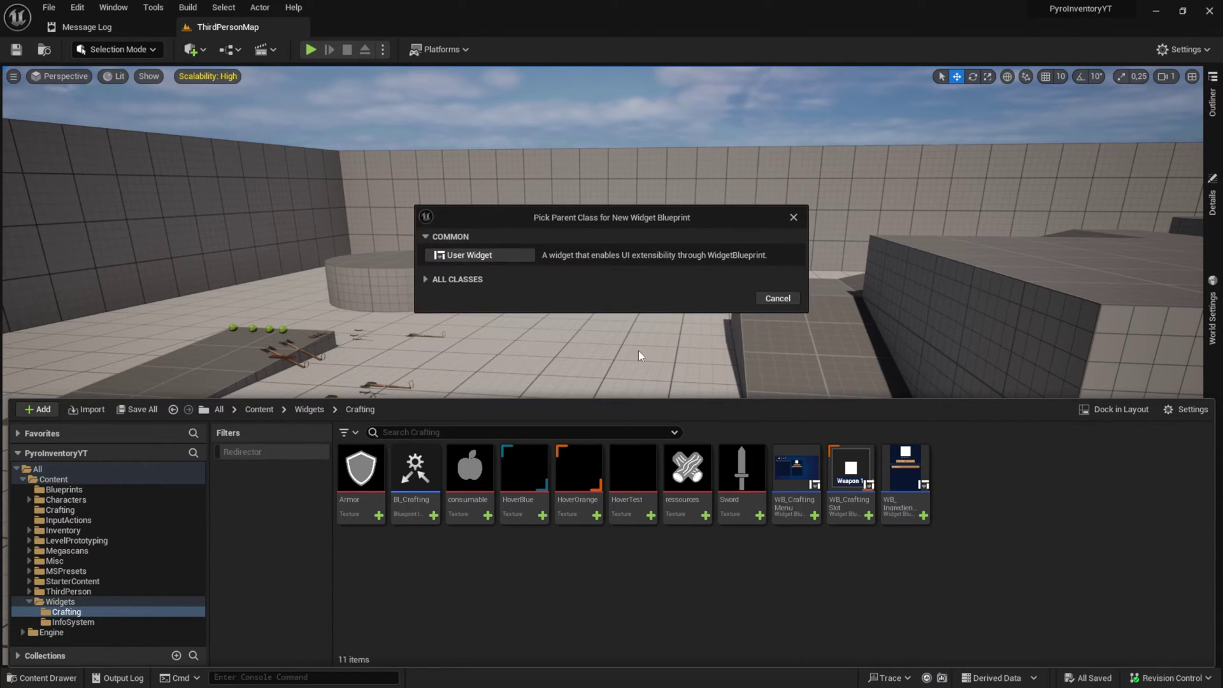
left_click(467, 262)
type("WB")
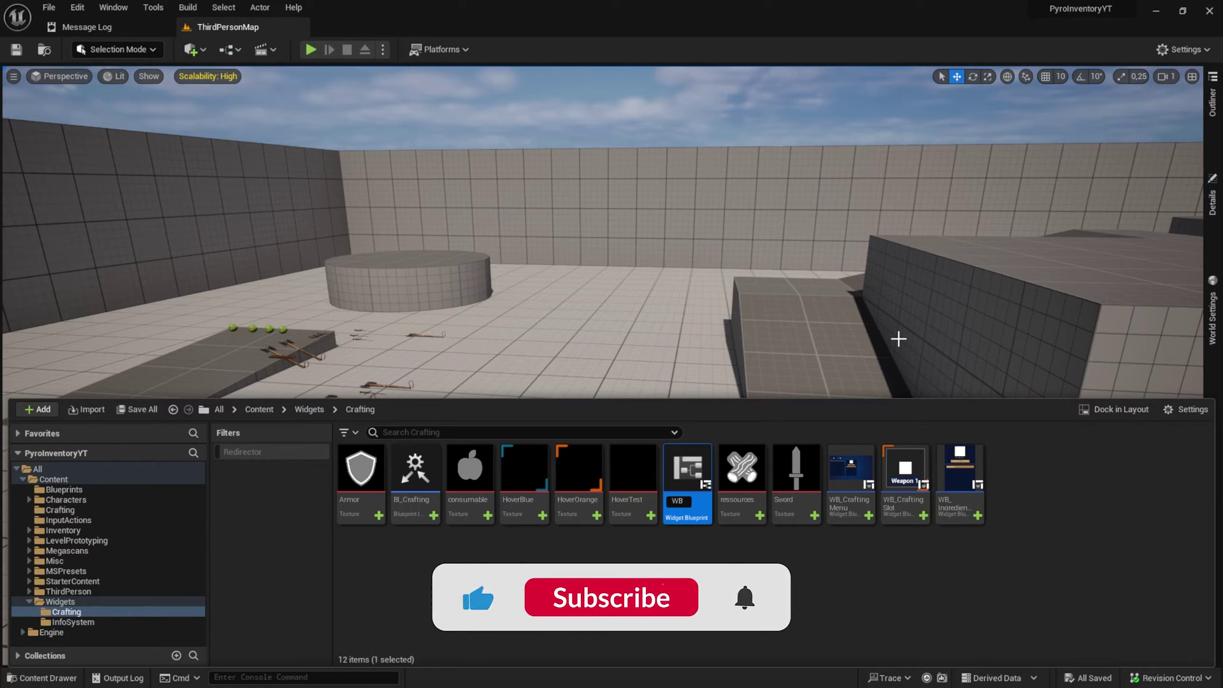
type("_IngredientsSlo")
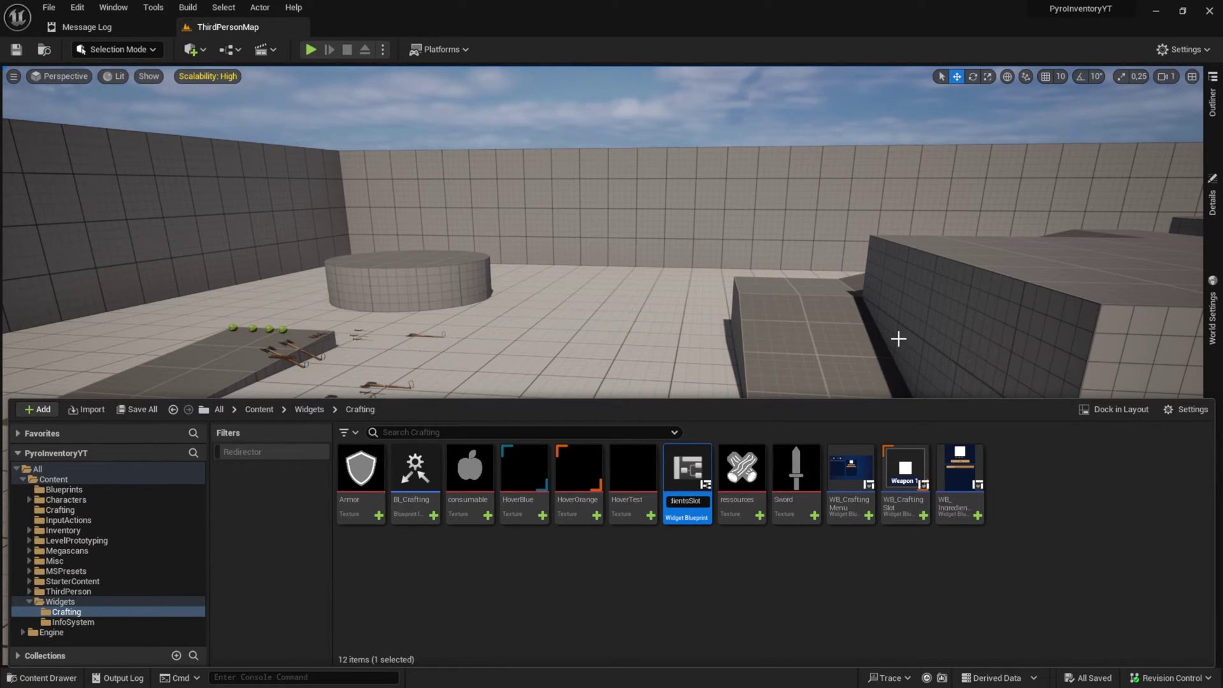
type("t")
key("Return")
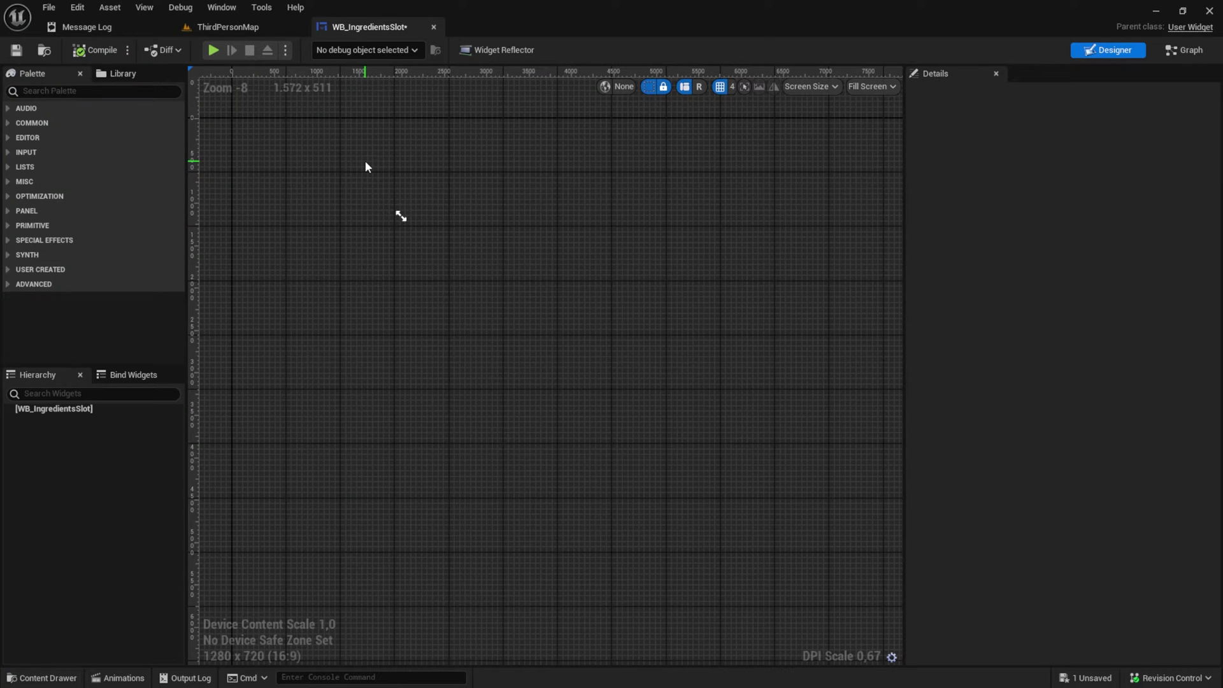
Step: Switch the designer preview from Fill Screen to a Custom 400 × 45 size
left_click(806, 86)
left_click(854, 86)
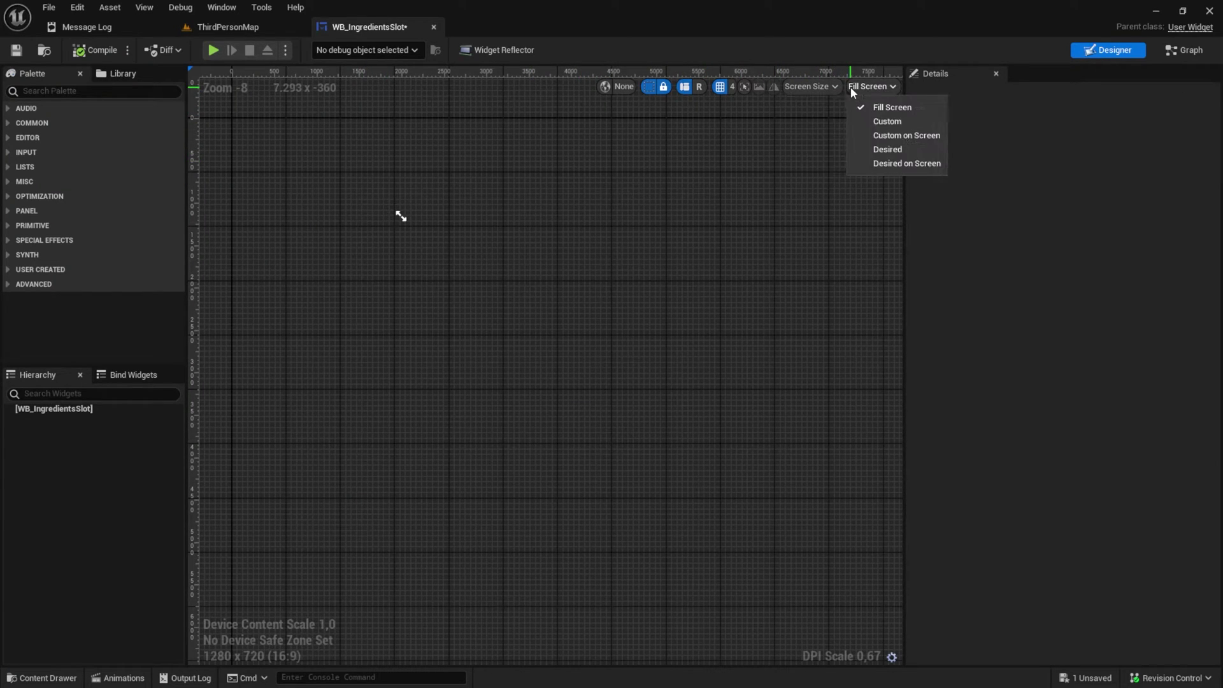
left_click(889, 122)
type("400")
key("Tab")
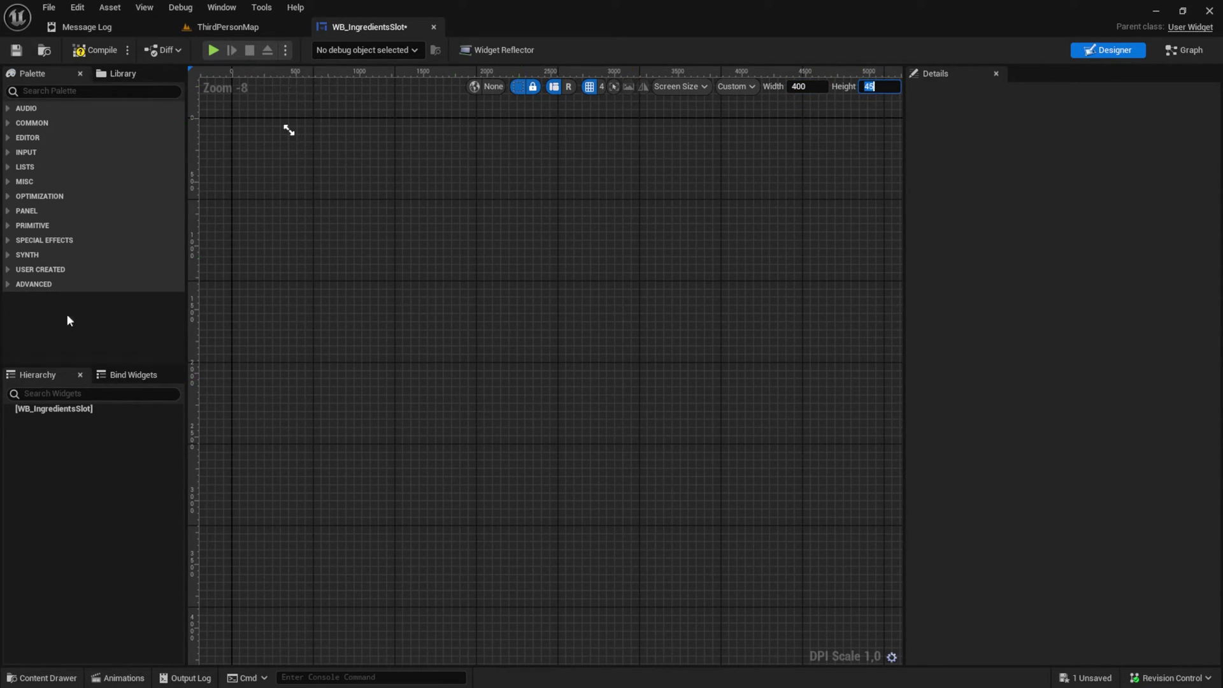
left_click(82, 94)
Step: Add a Size Box as the root with a Height Override of 40
type("size")
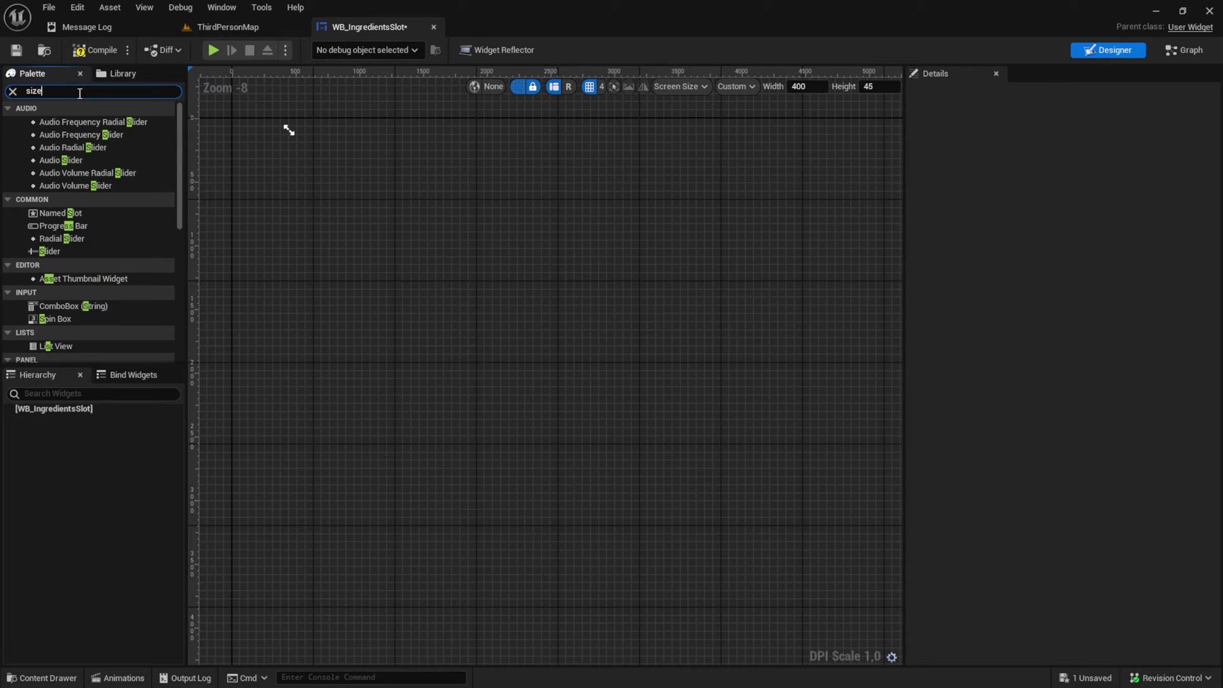
left_click_drag(61, 122, 70, 412)
scroll(470, 290, "up", 6)
right_click_drag(470, 289, 578, 313)
left_click(925, 172)
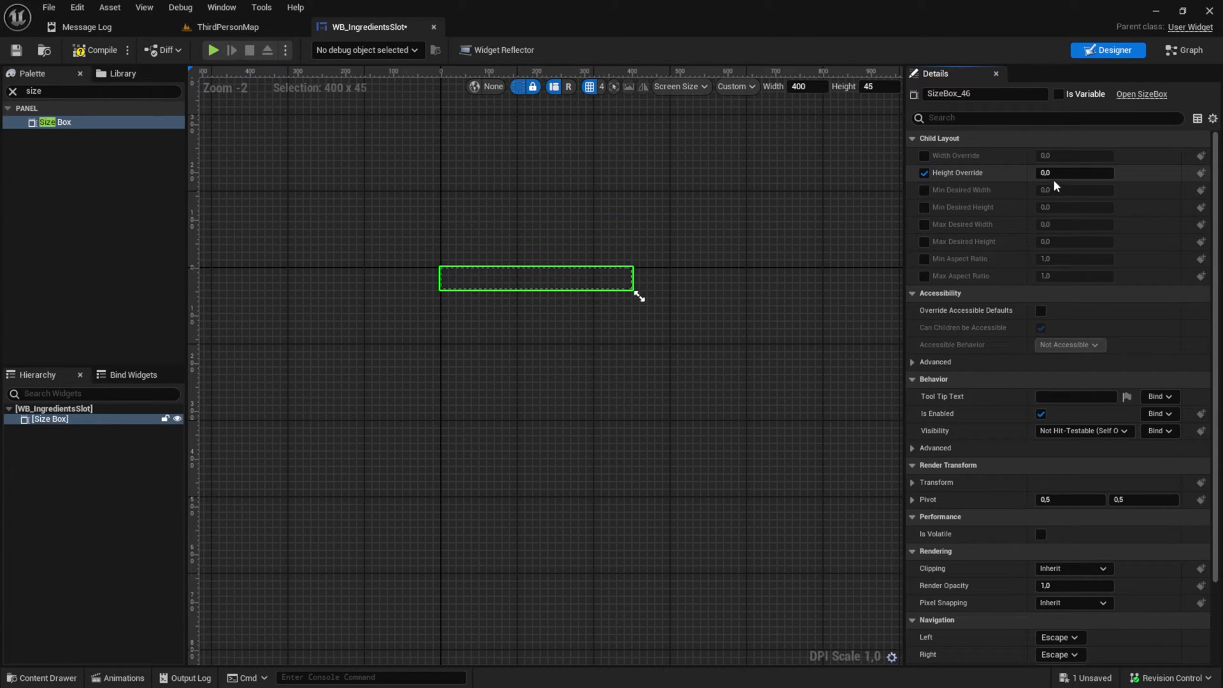
type("40")
key("Return")
scroll(484, 290, "up", 7)
right_click_drag(410, 347, 445, 366)
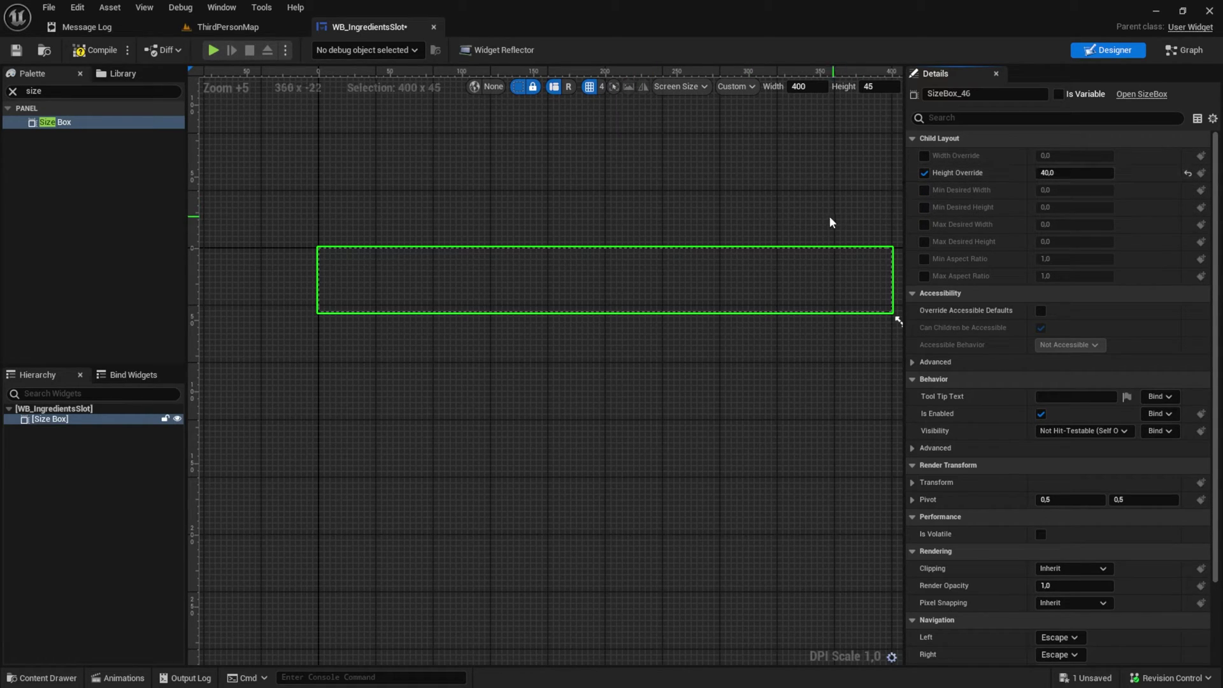
Step: Nest a Horizontal Box in the Size Box and a Border inside it
left_click(60, 94)
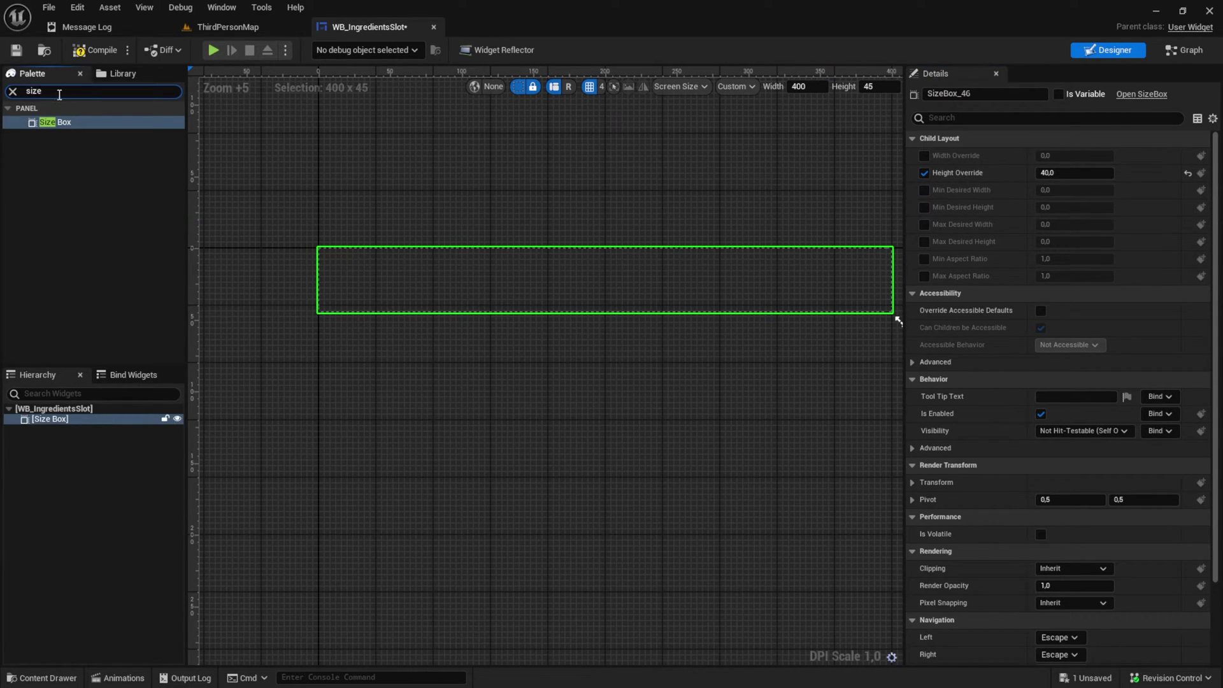
type("hori")
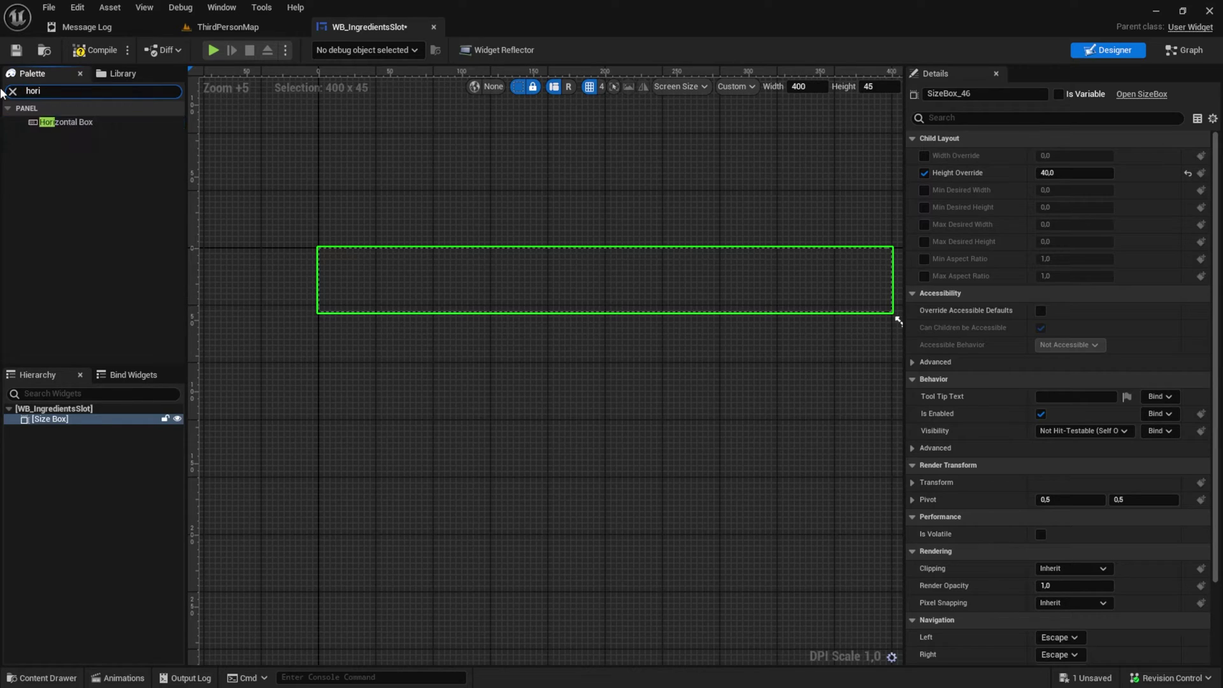
left_click_drag(64, 122, 75, 421)
left_click_drag(39, 91, 2, 85)
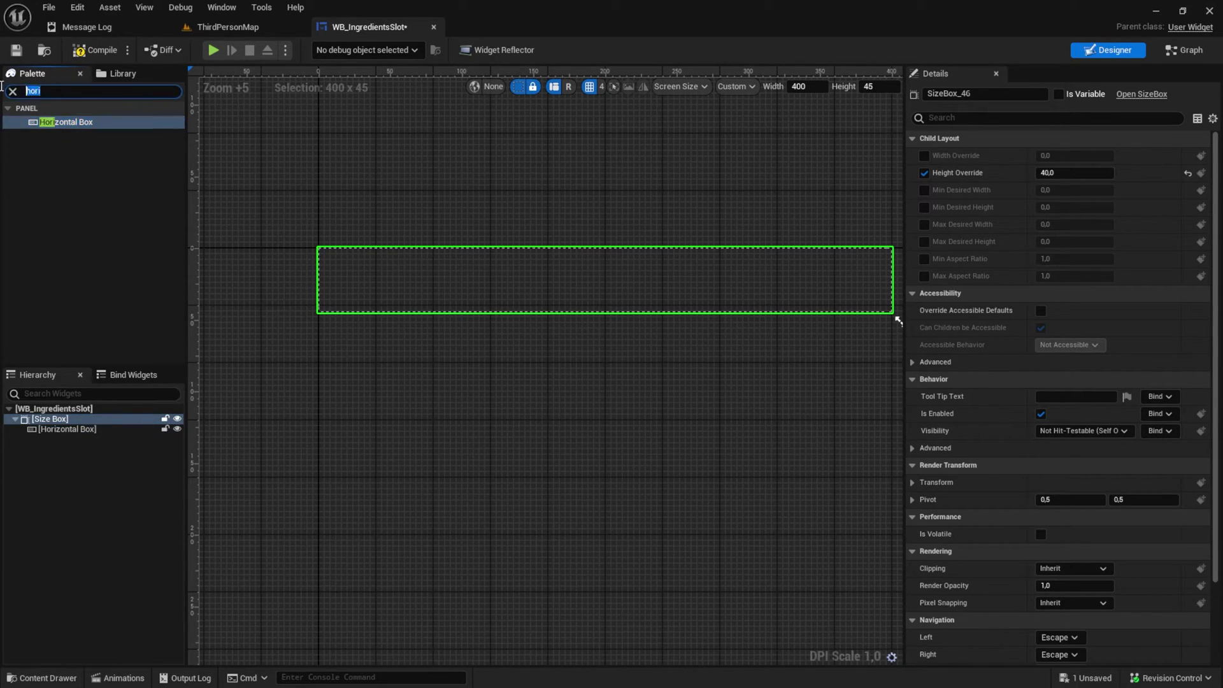
type("border")
left_click_drag(70, 122, 83, 431)
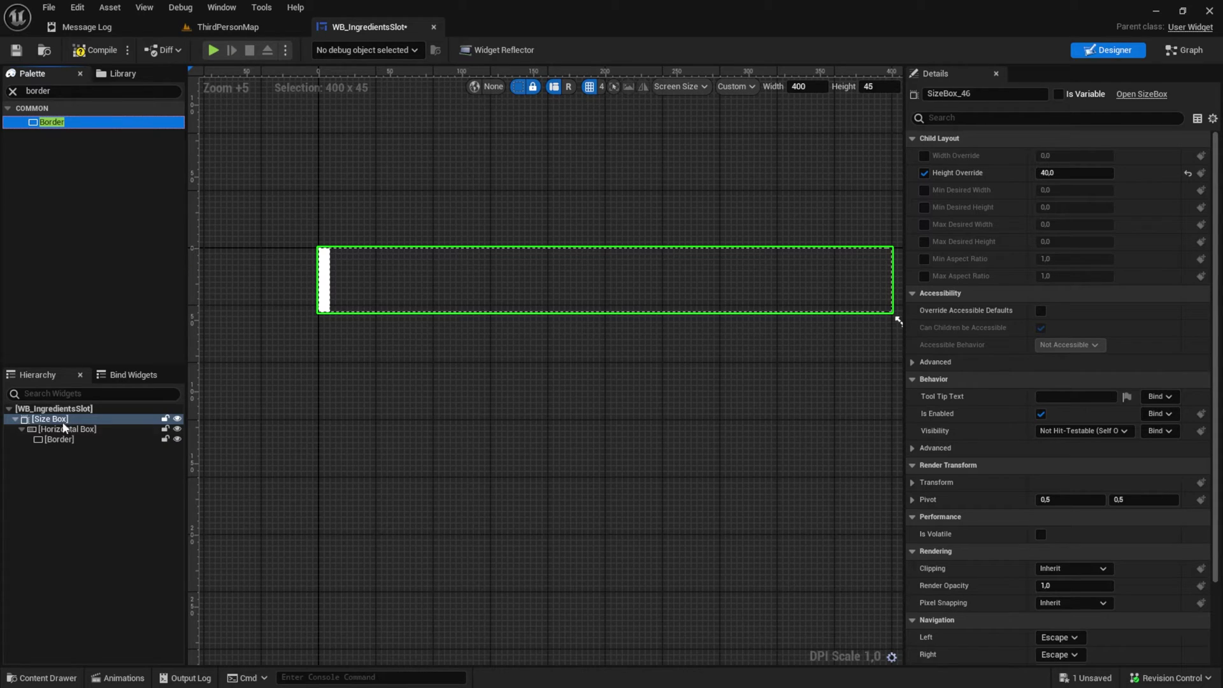
Step: Make the Border fill the row and tint its brush semi-transparent blue (0061FFAA)
left_click(324, 281)
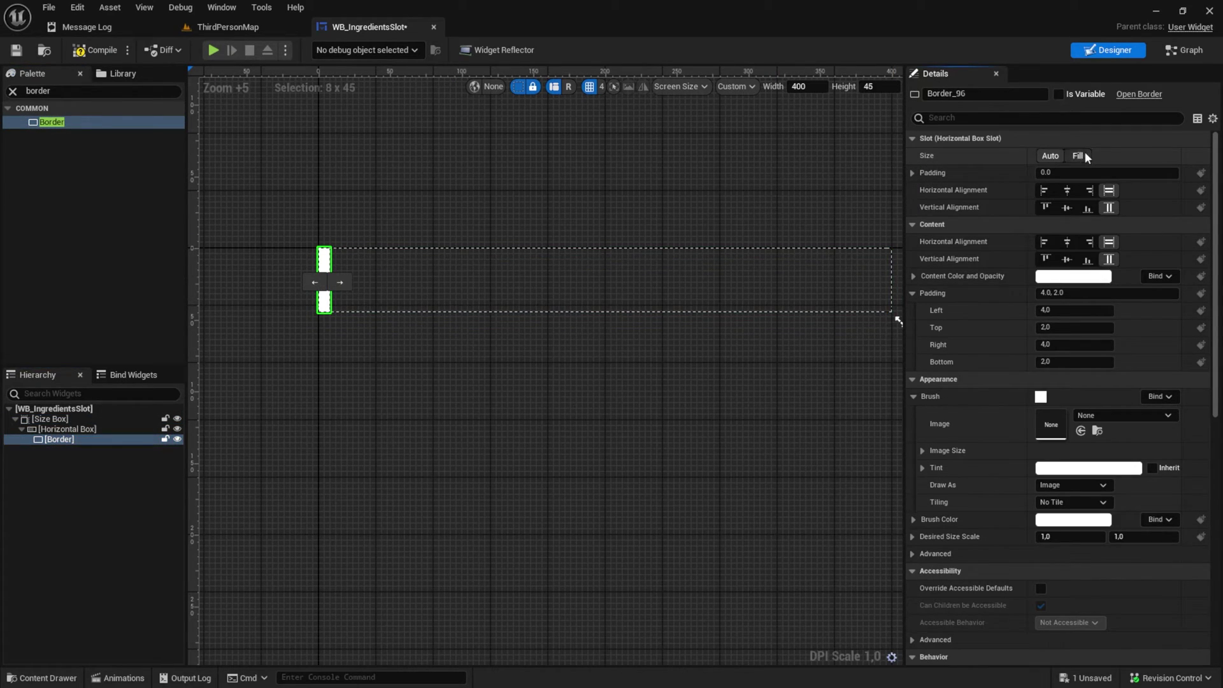
left_click(1083, 153)
left_click(1089, 467)
left_click(826, 440)
left_click_drag(824, 437, 796, 392)
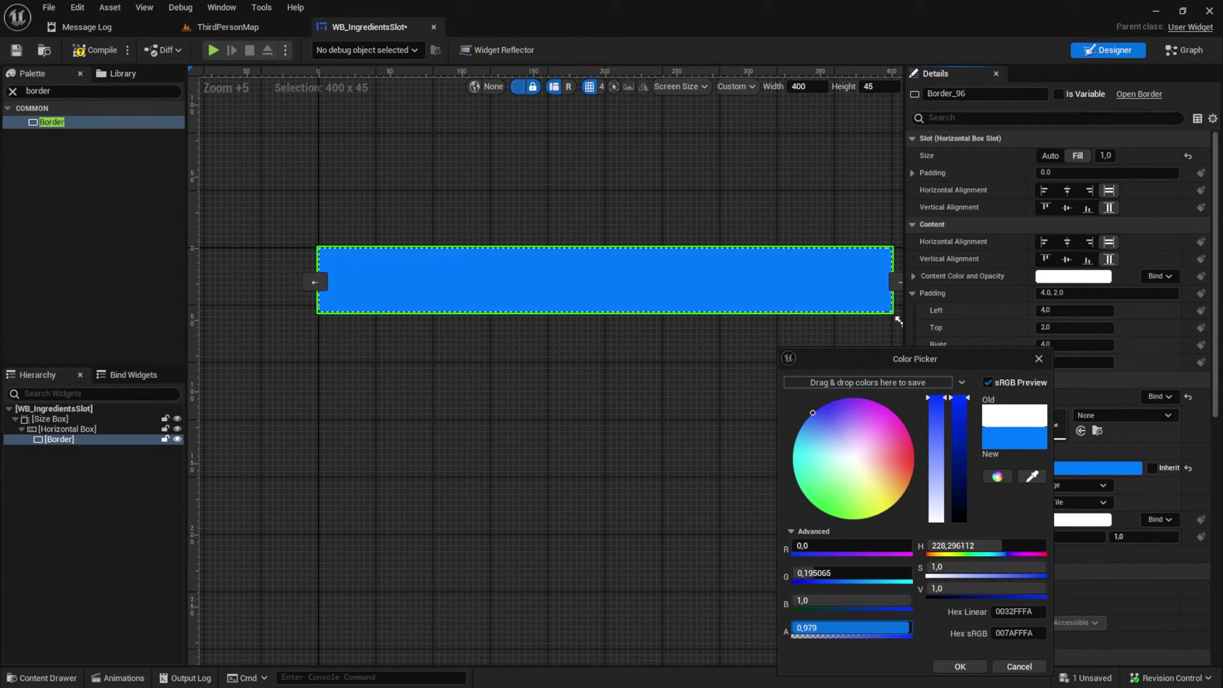
left_click_drag(892, 629, 854, 629)
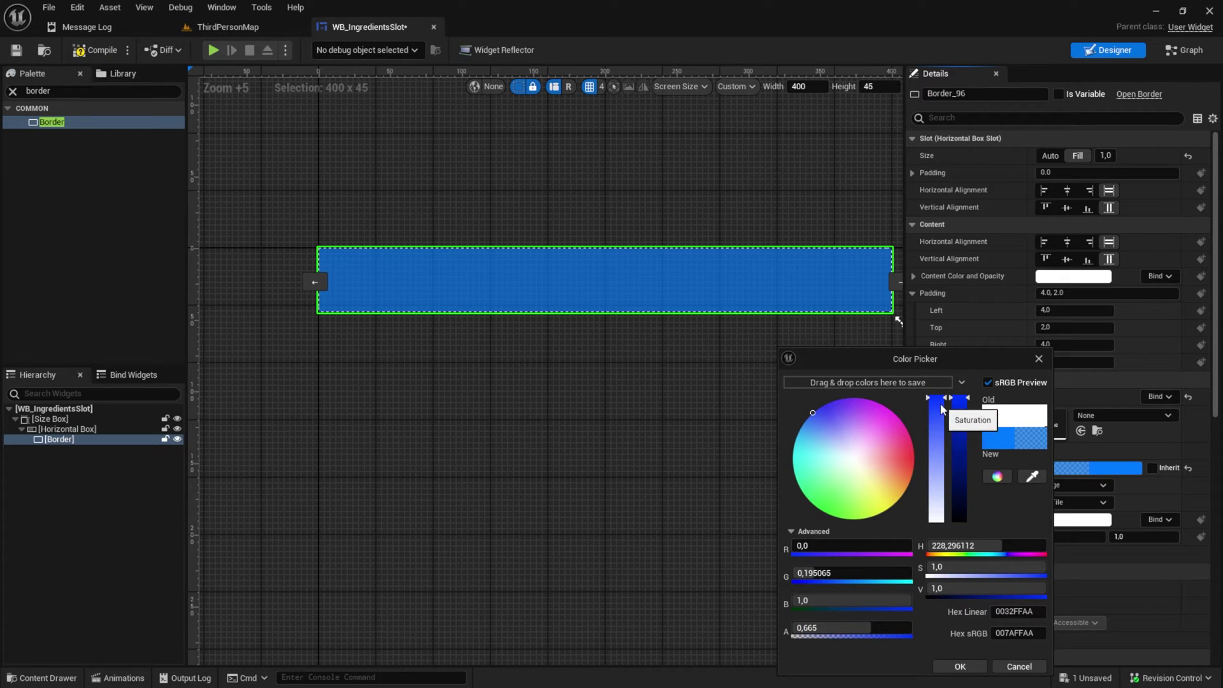
left_click(816, 417)
mouse_move(816, 417)
left_mouse_down()
mouse_move(822, 401)
mouse_move(808, 400)
left_mouse_up()
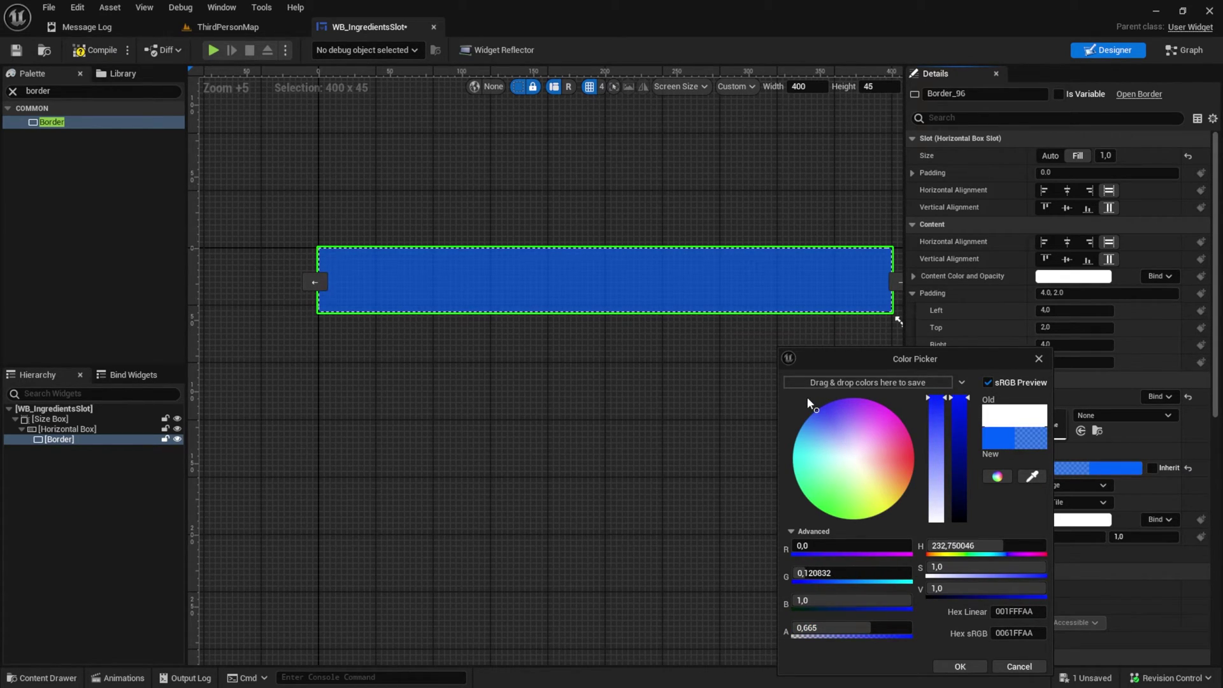
left_click(649, 186)
left_click(90, 438)
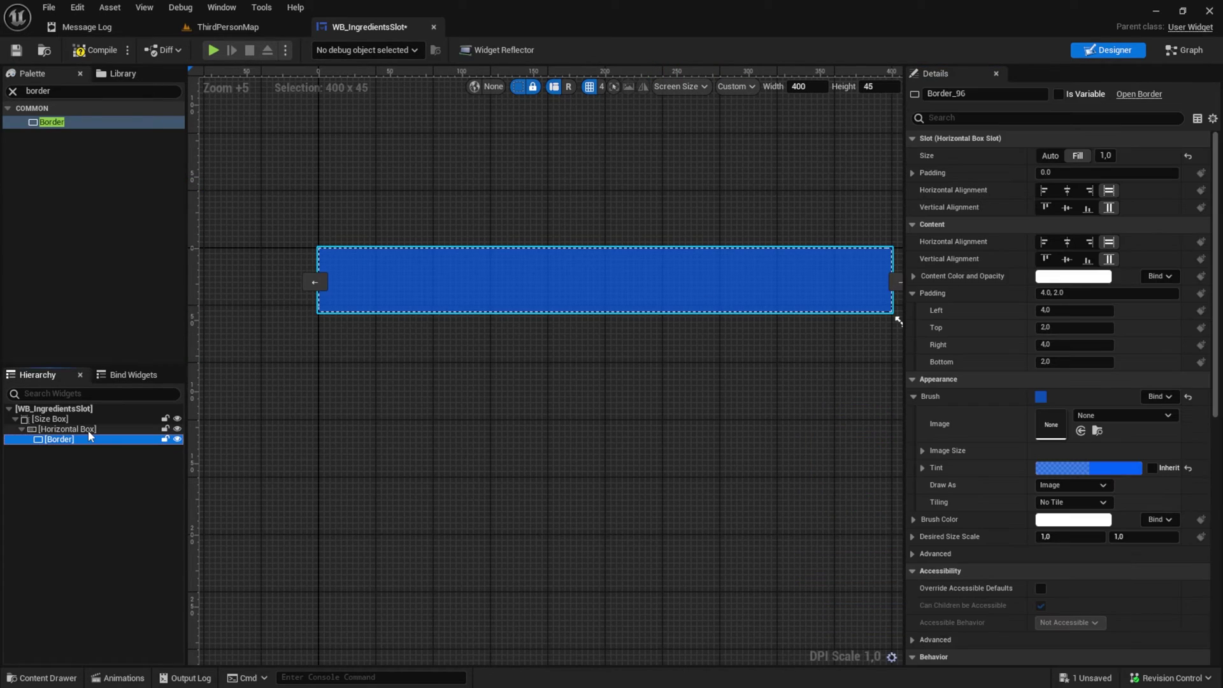
left_click(63, 92)
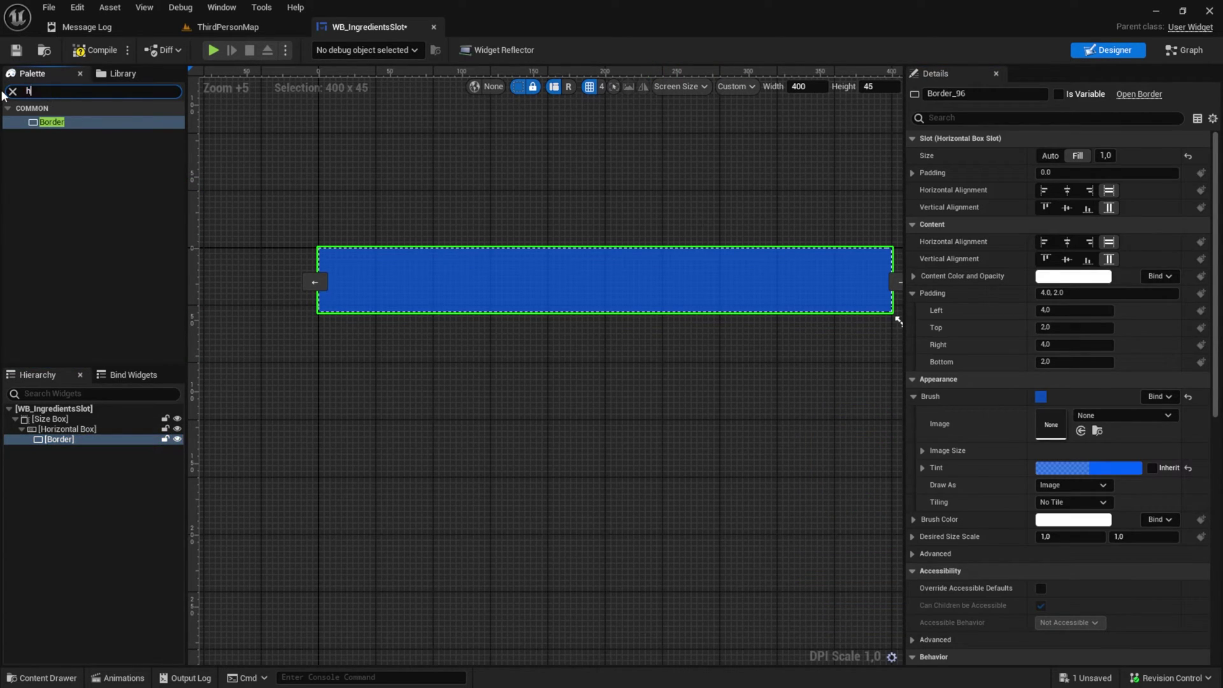
Step: Add a Horizontal Box under the Border holding an Image then a Text Block
type("hor")
left_click_drag(63, 122, 57, 450)
left_click(50, 95)
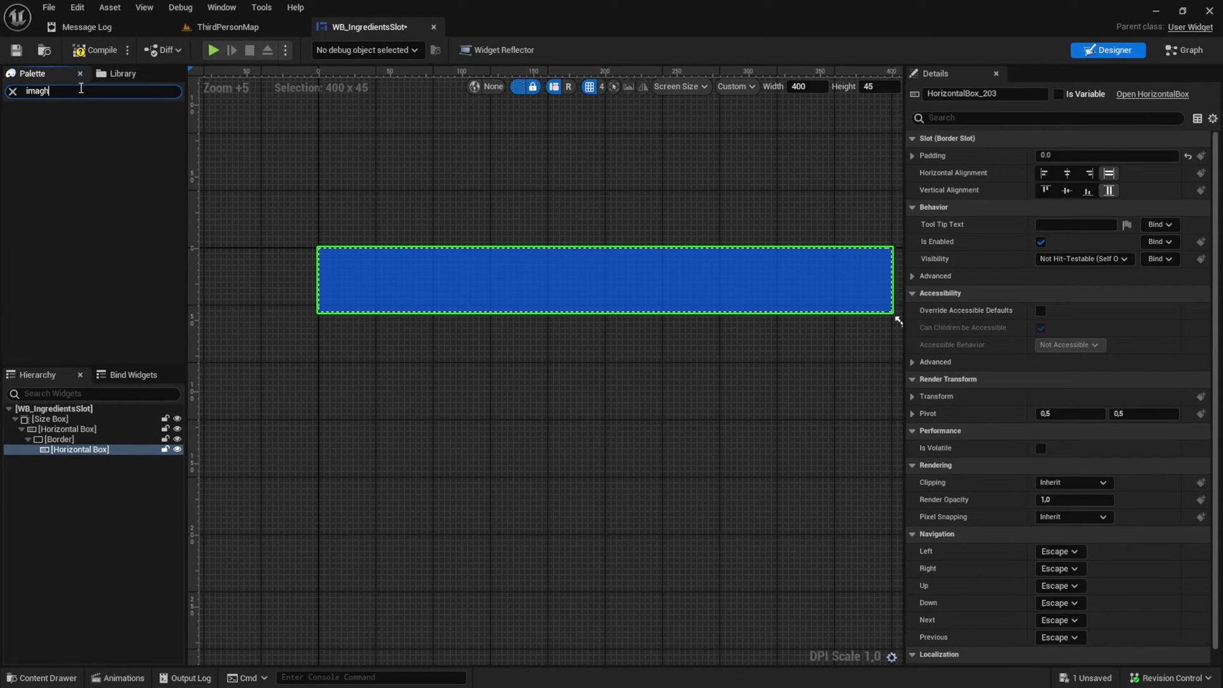
left_click_drag(48, 122, 96, 451)
left_click(74, 90)
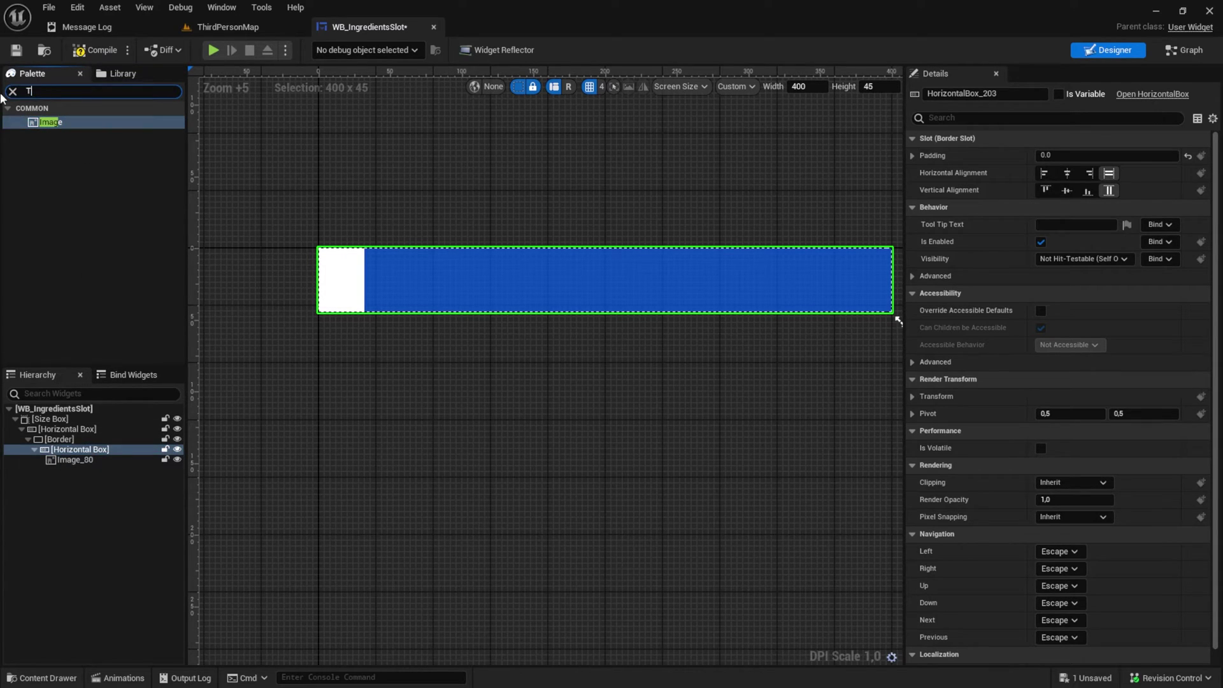
type("Text")
left_click_drag(48, 134, 69, 449)
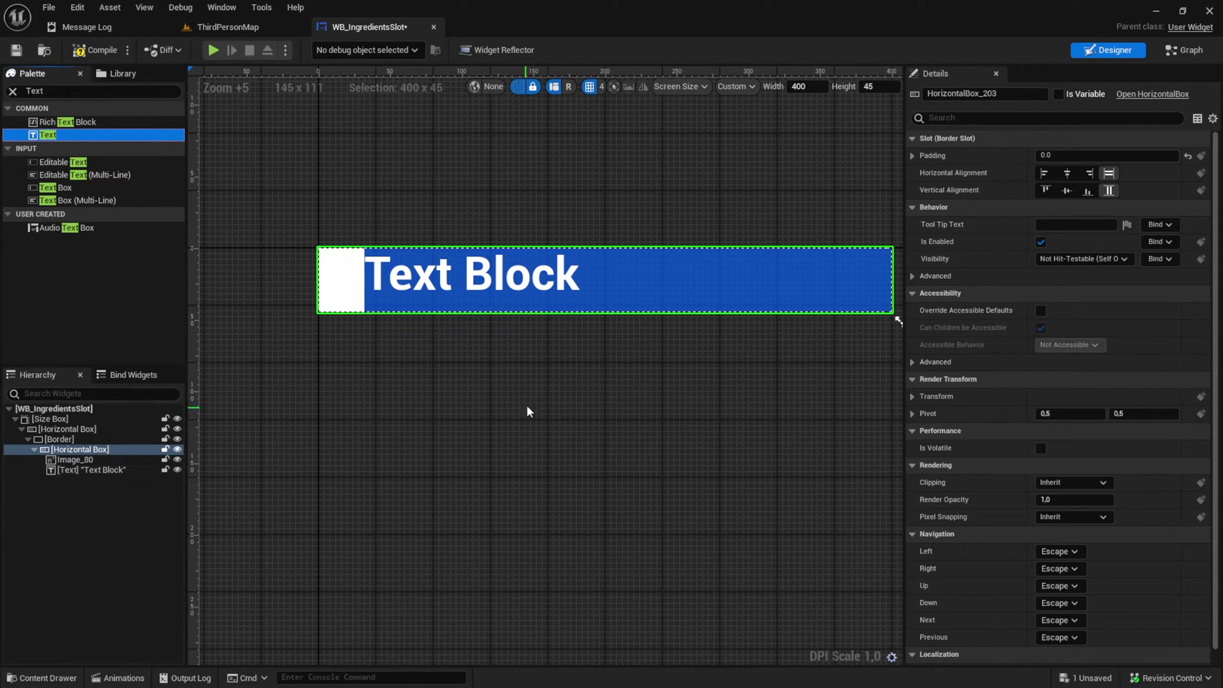
Step: Size the image to 40 × 40 and centre it horizontally and vertically
left_click(331, 276)
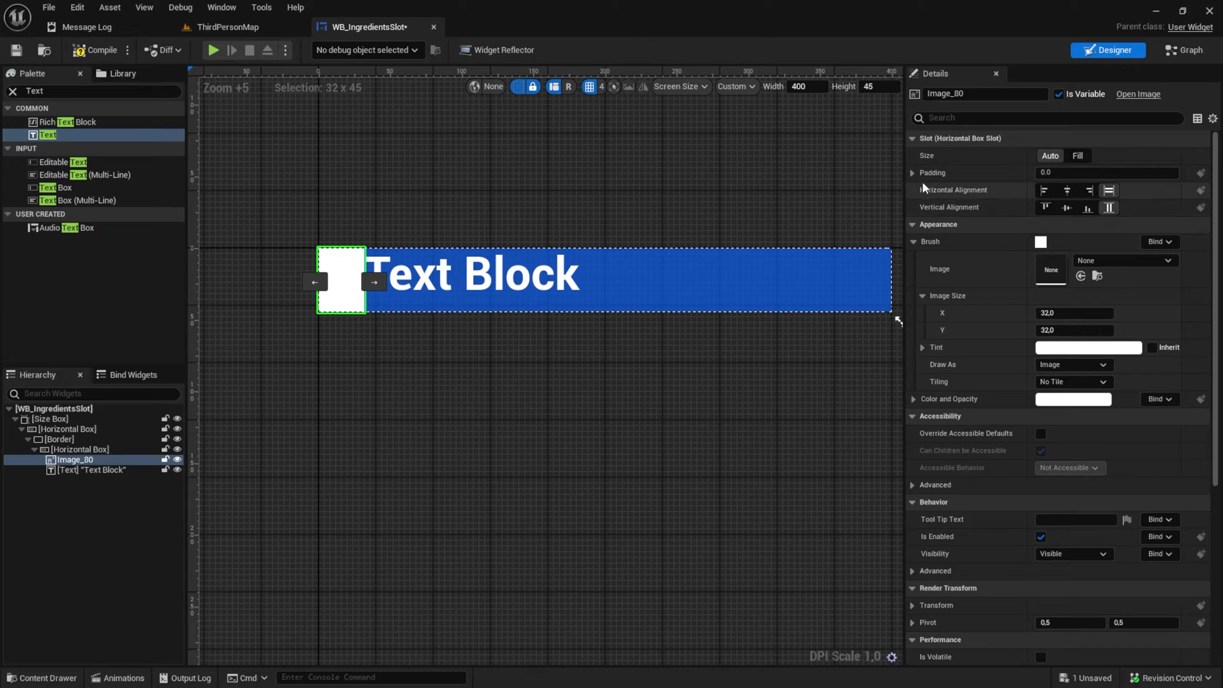
left_click(1045, 314)
type("4")
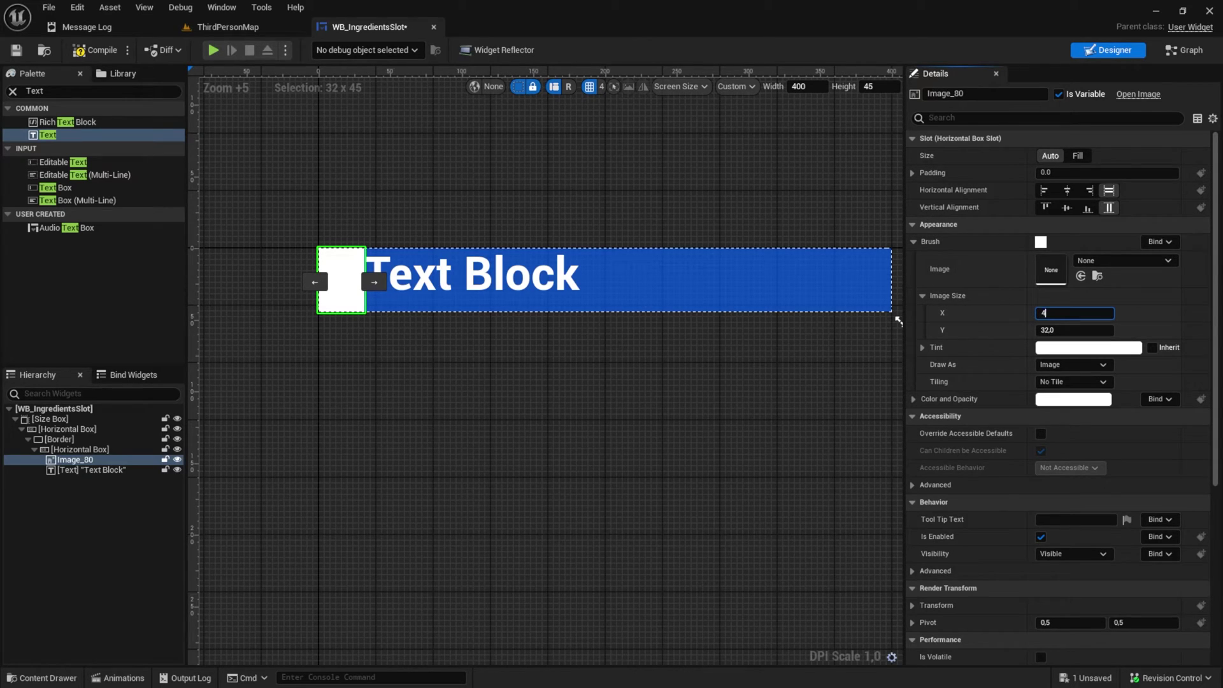
type("0")
key("Tab")
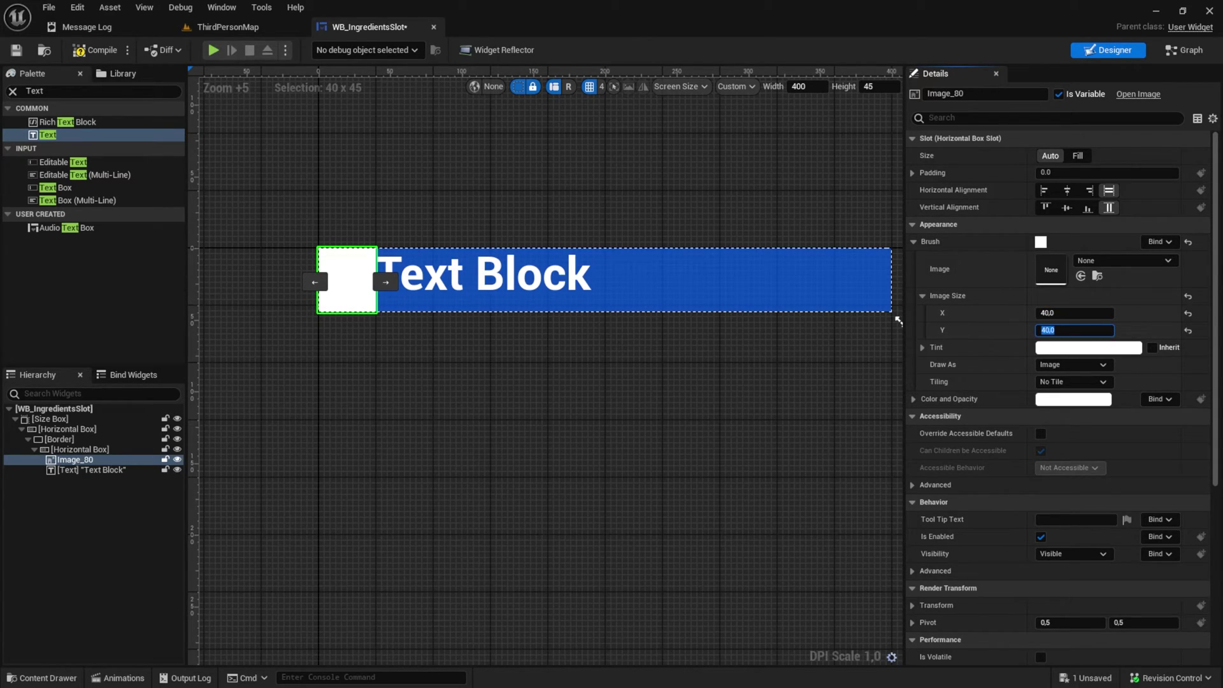
left_click(1067, 190)
left_click(1067, 208)
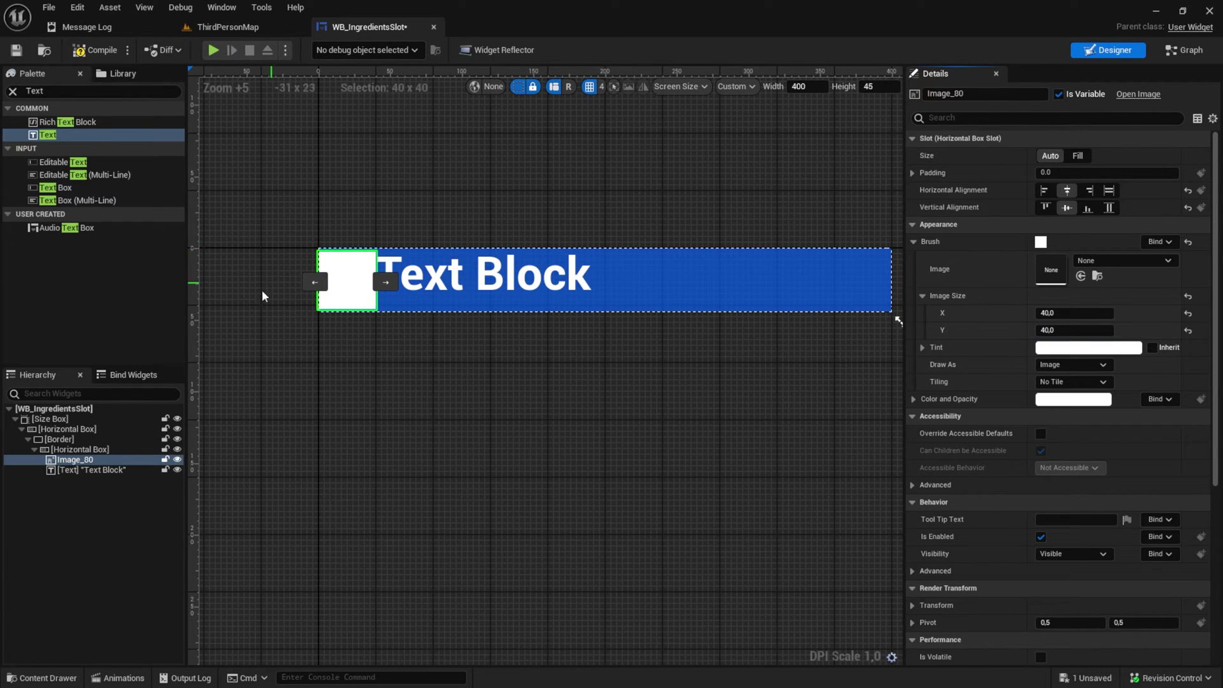
scroll(283, 284, "up", 8)
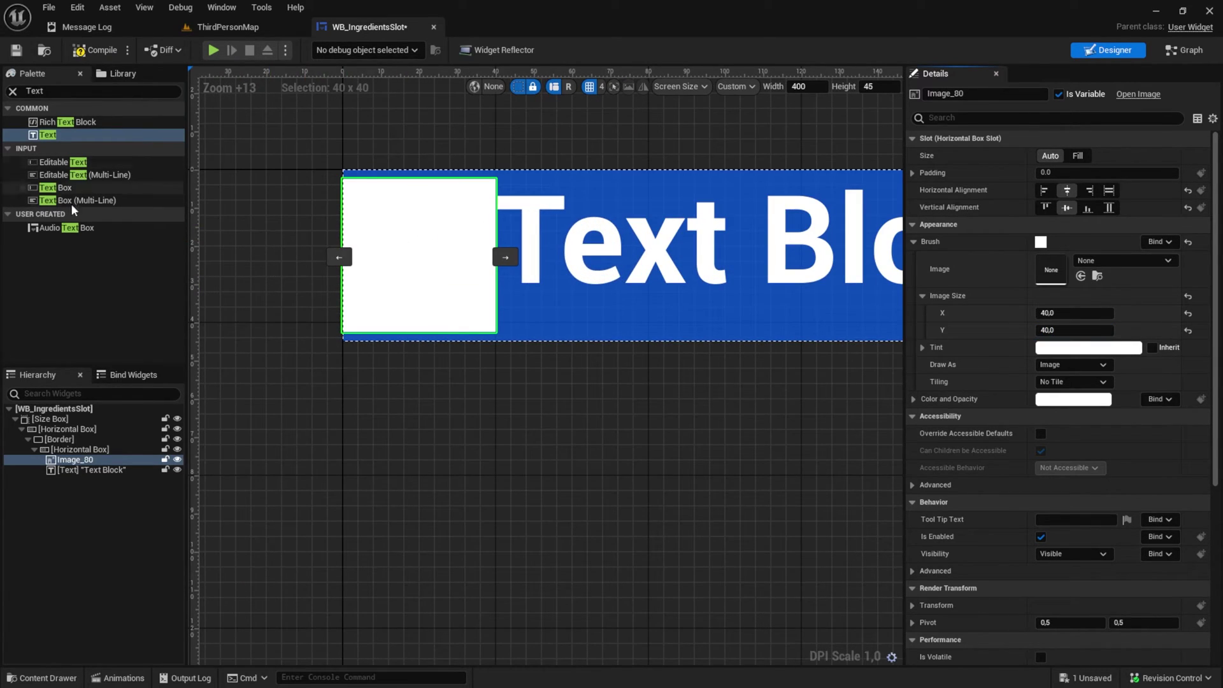
left_click(50, 419)
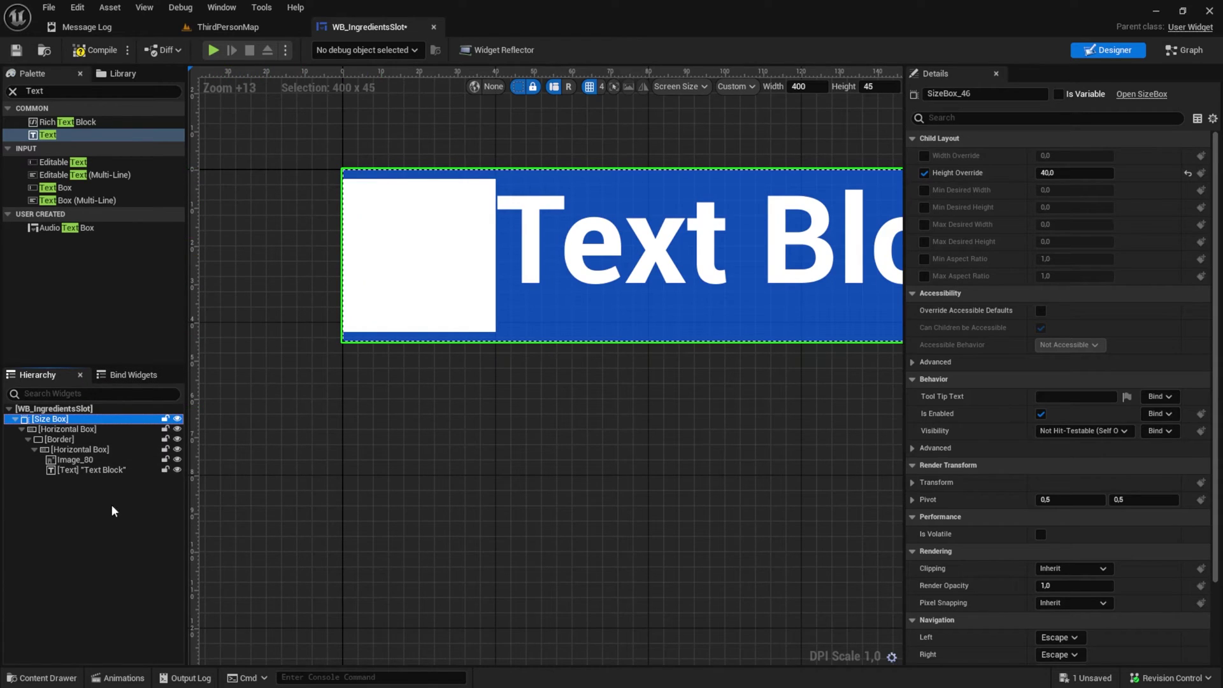
left_click(127, 430)
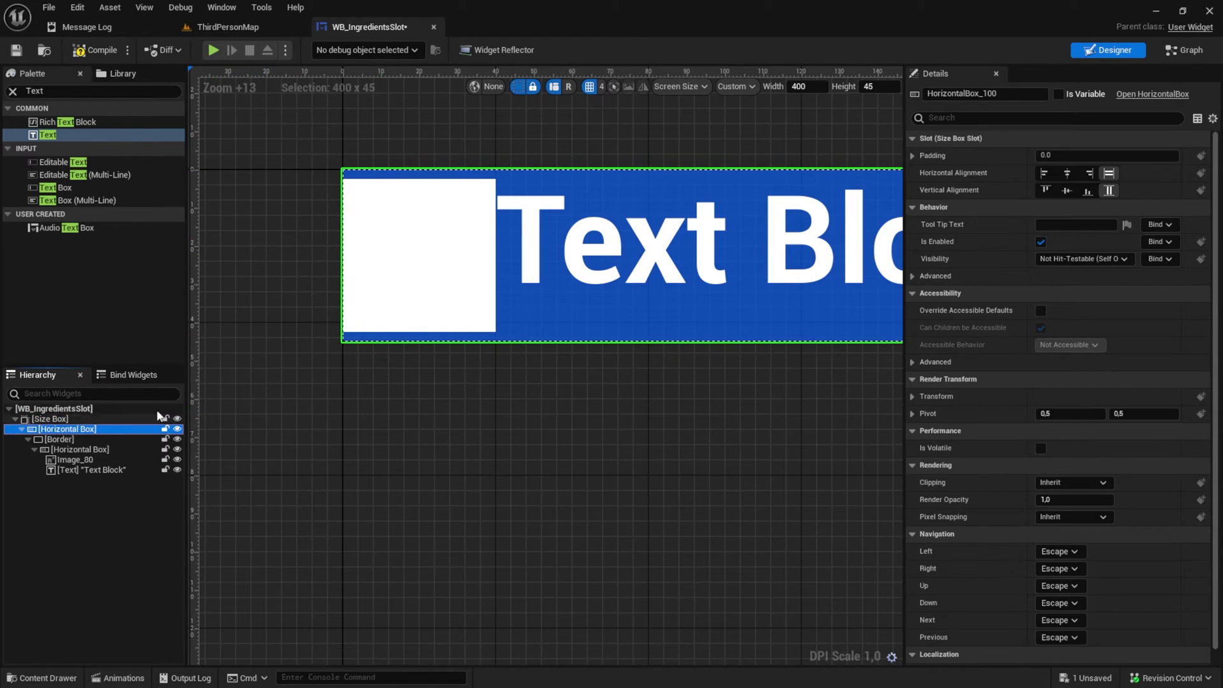
Step: Give the outer Horizontal Box a bottom padding of 5
left_click(912, 156)
type("5")
key("Return")
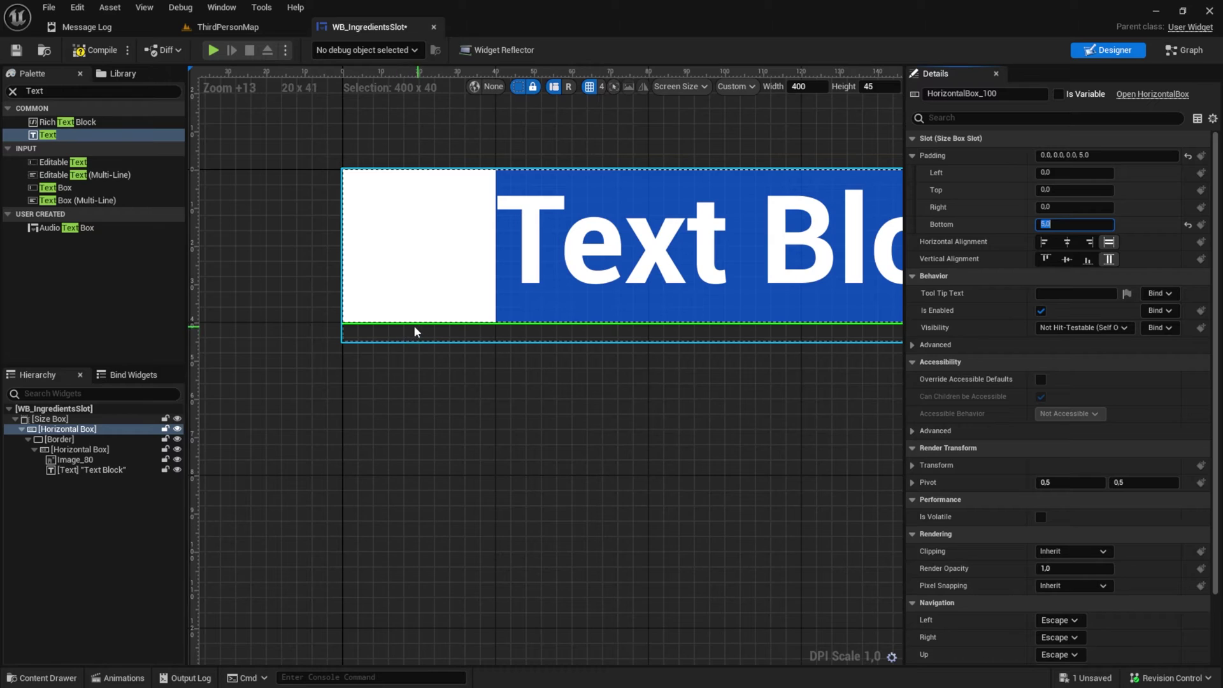
scroll(597, 390, "down", 2)
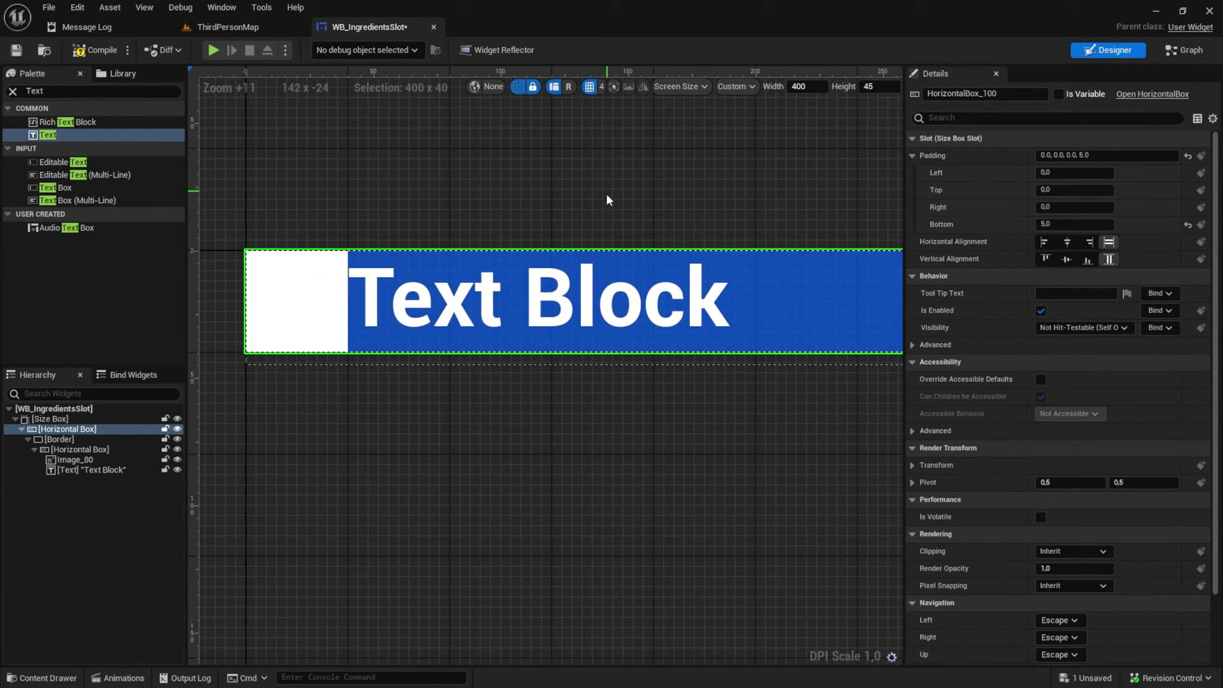
Step: Give the image 10 padding on its left and right
left_click(79, 450)
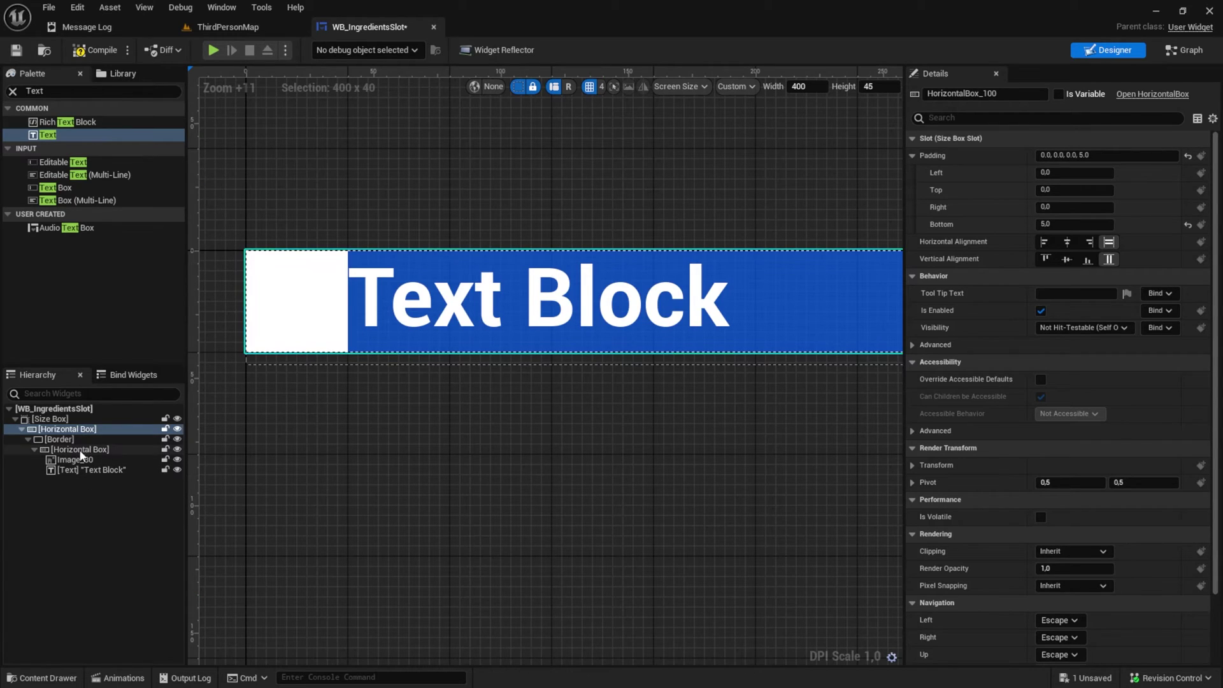
left_click(66, 459)
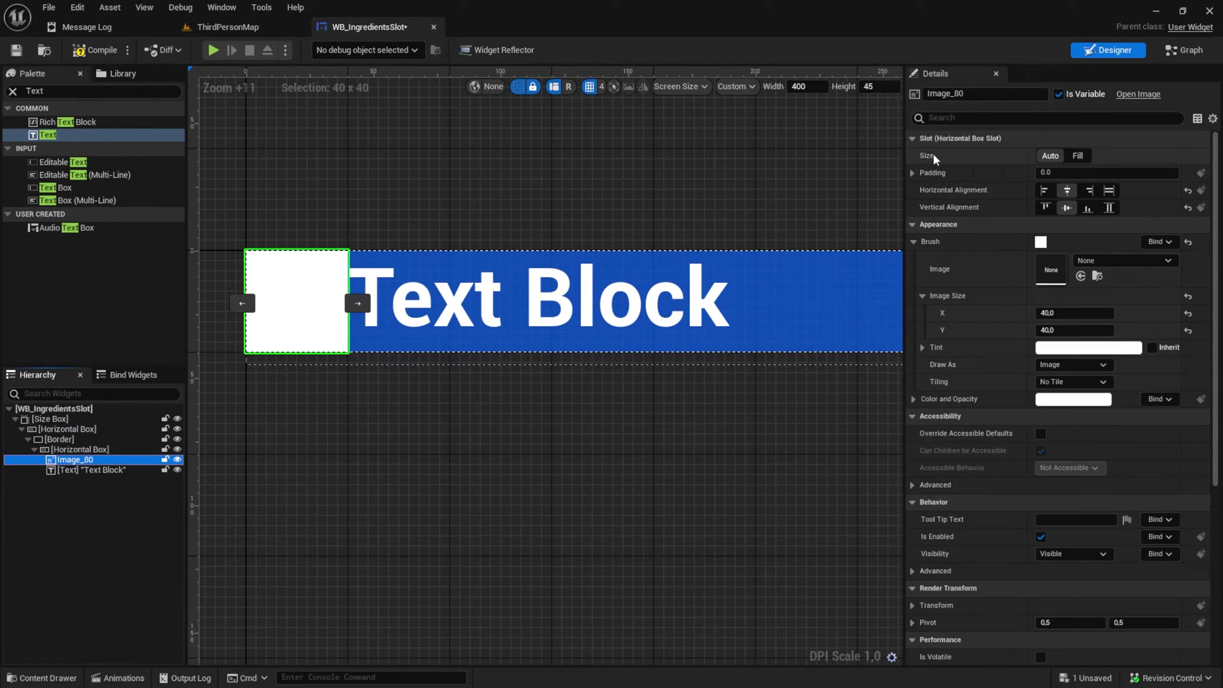
left_click(913, 173)
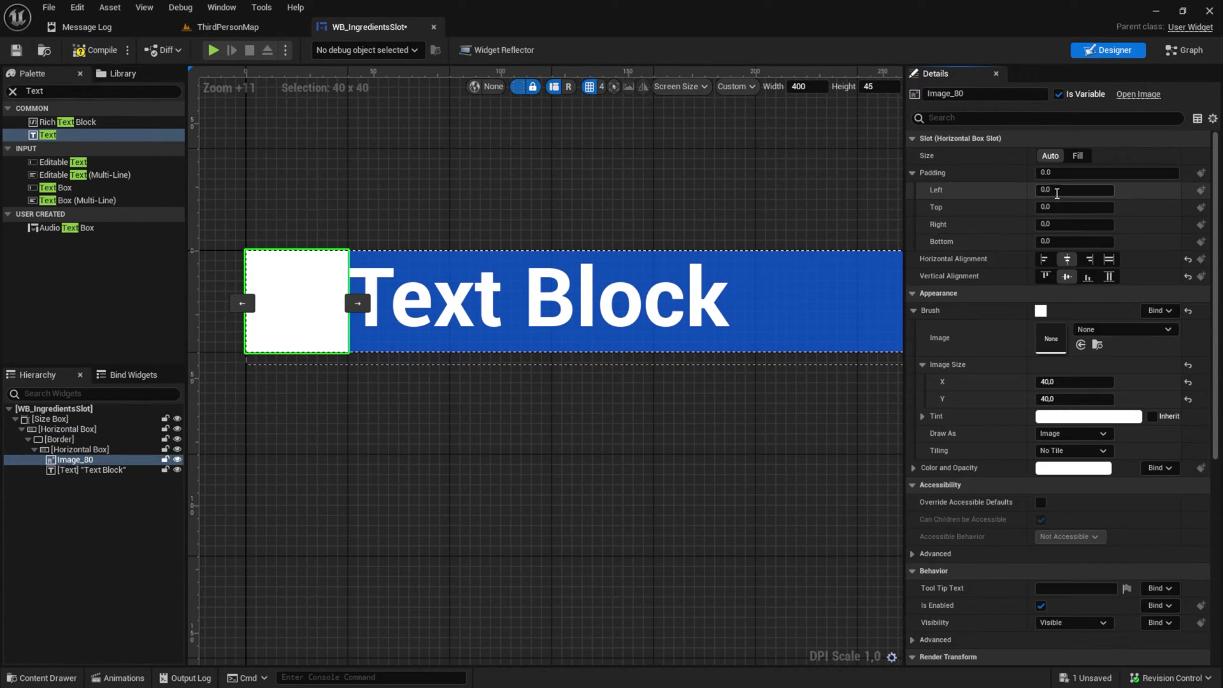
type("10")
key("Tab")
key("Tab")
type("10")
key("Return")
Step: Set the Text Block to 'WEAPON 1' in size 18 Roboto Light, vertically centred
left_click(663, 302)
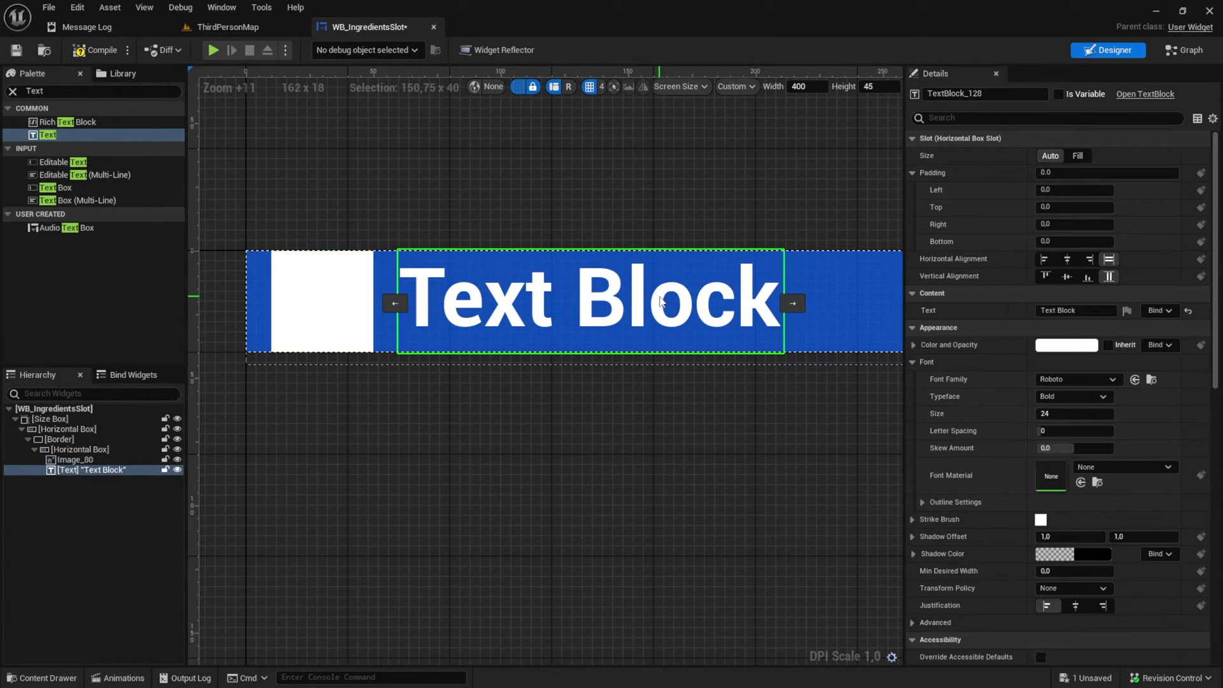
left_click(1066, 414)
type("18")
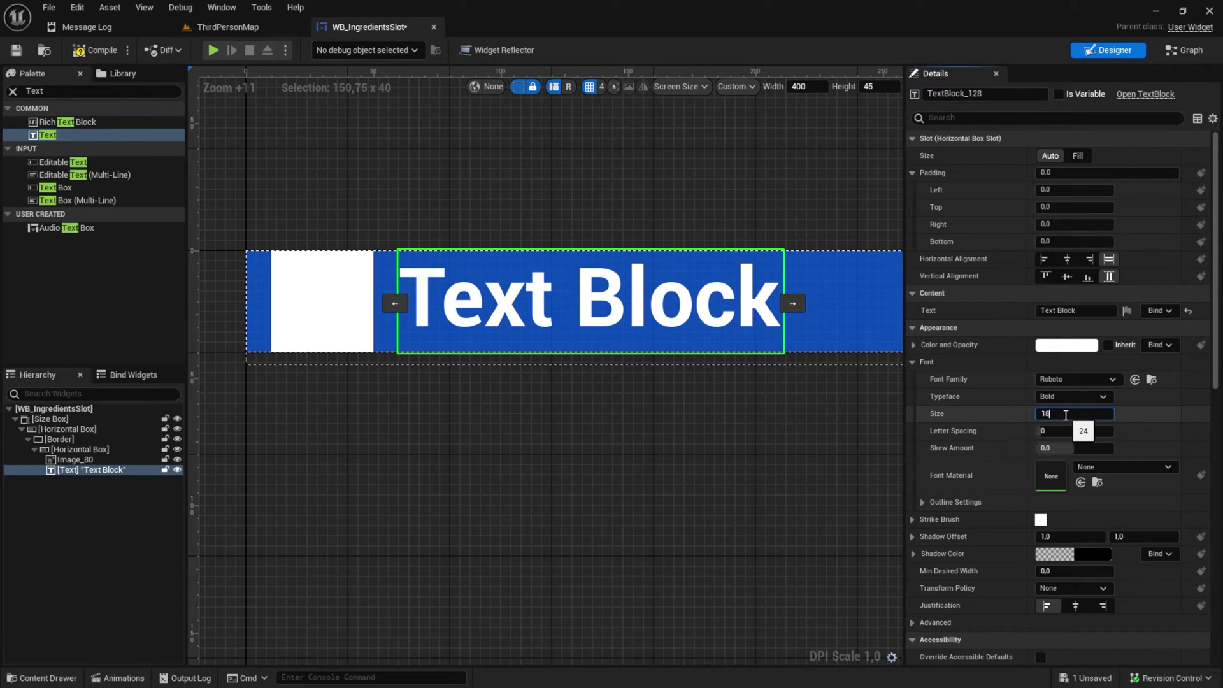
key("Return")
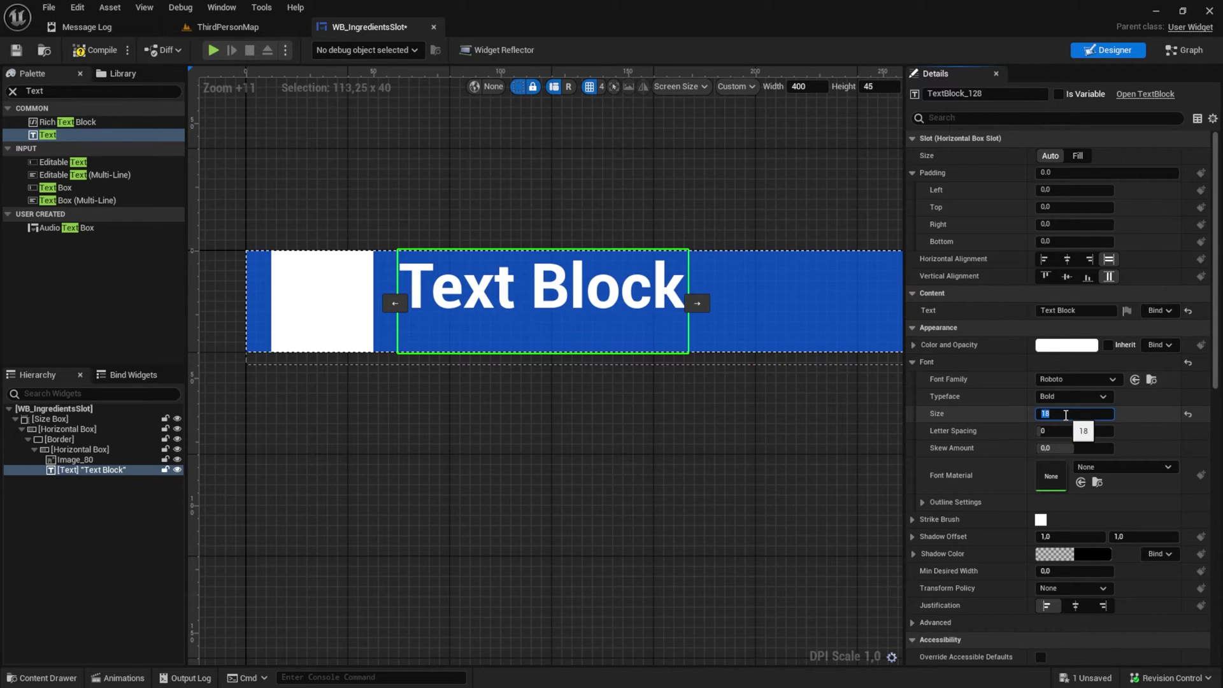
left_click(1068, 275)
left_click(1077, 311)
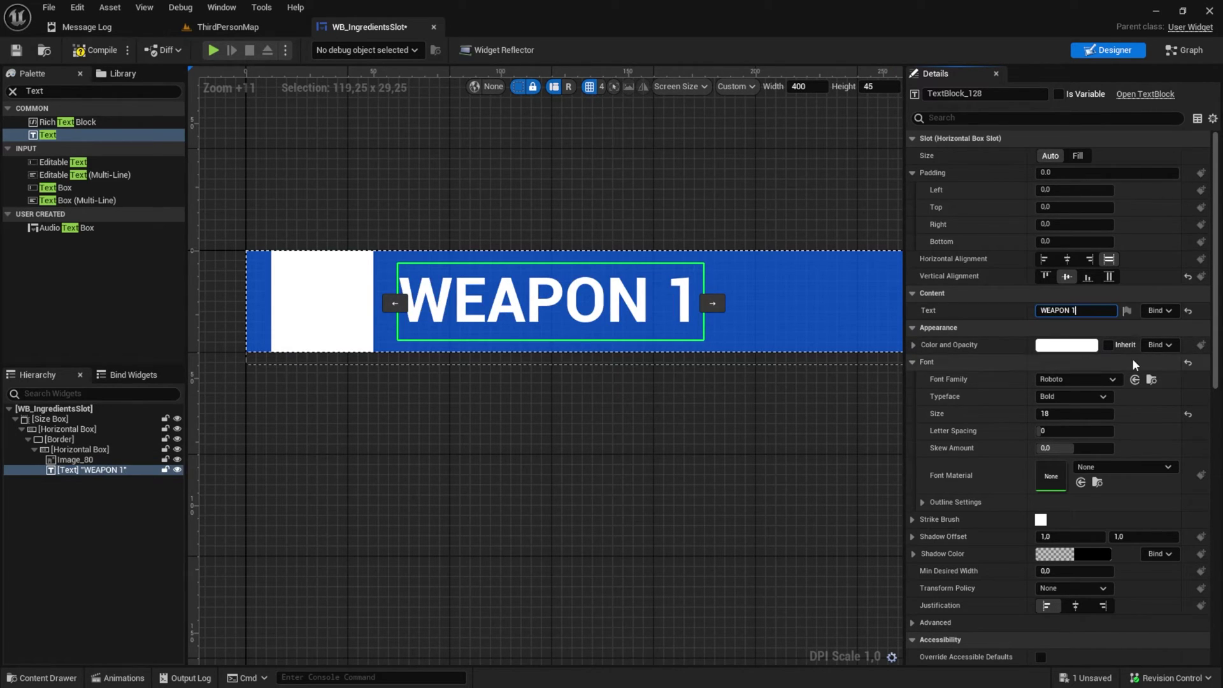
left_click(1080, 396)
left_click(1065, 380)
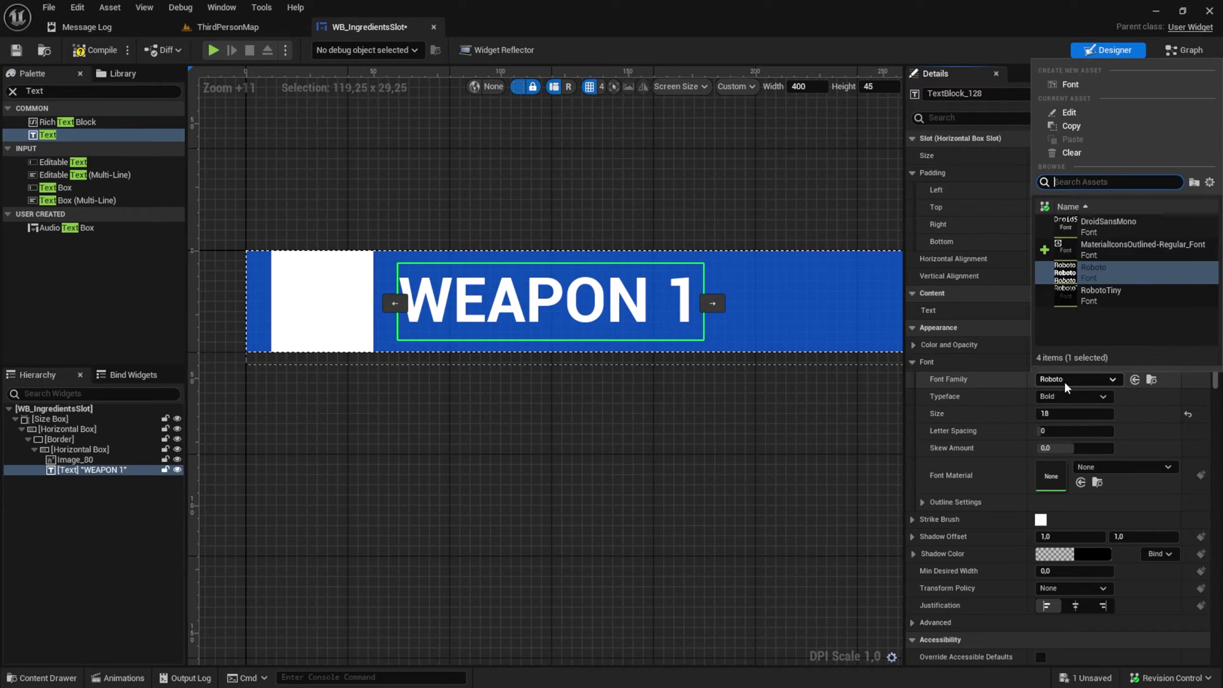
left_click(1074, 396)
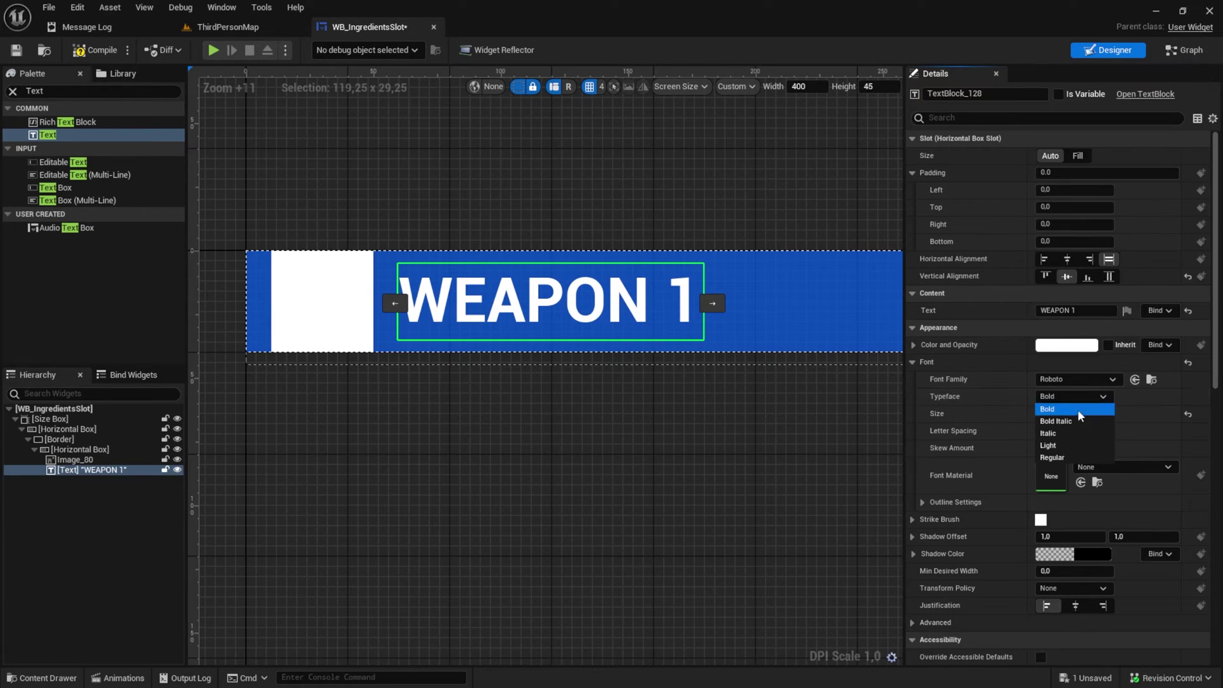
left_click(1065, 444)
left_click(736, 205)
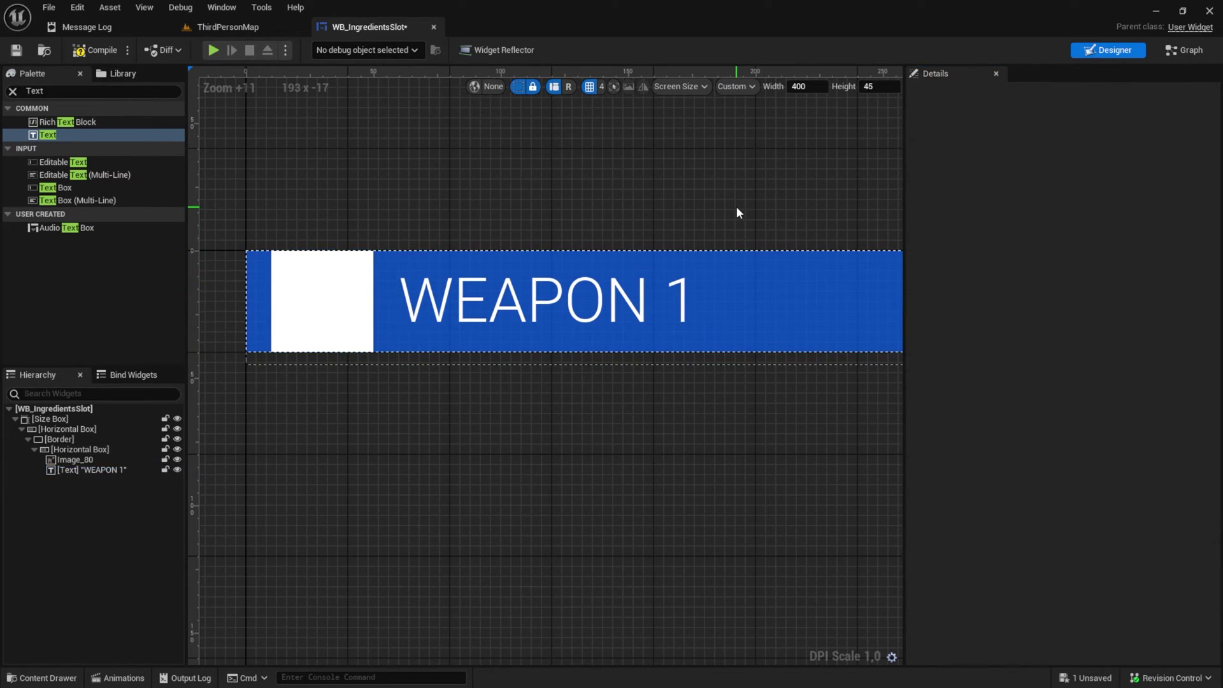
scroll(736, 205, "down", 6)
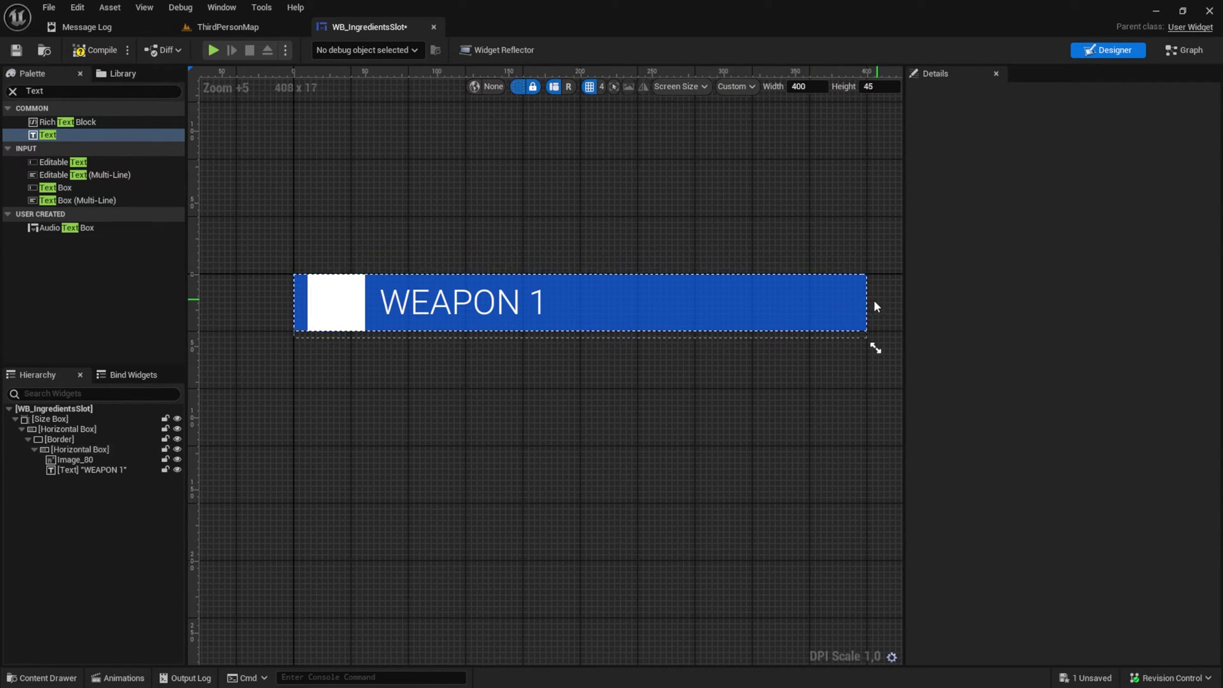
Step: Duplicate the blue Border, remove the copy's image and make it auto-sized
left_click(59, 430)
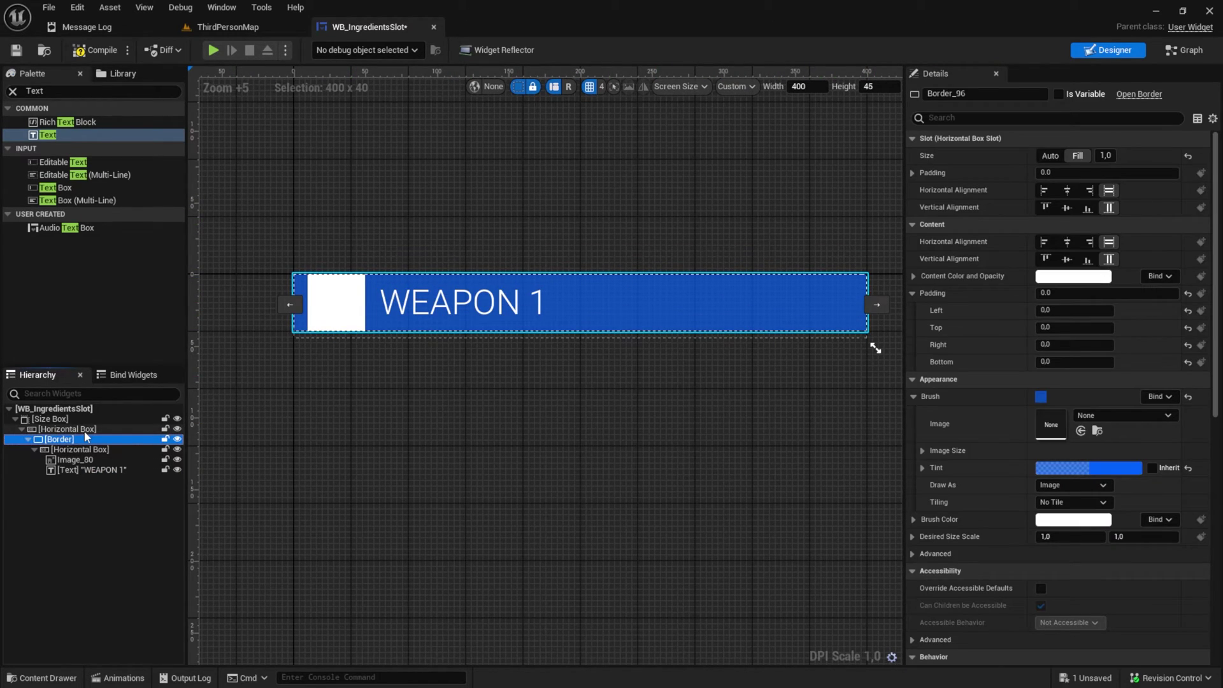
left_click(151, 439)
key("ctrl+d")
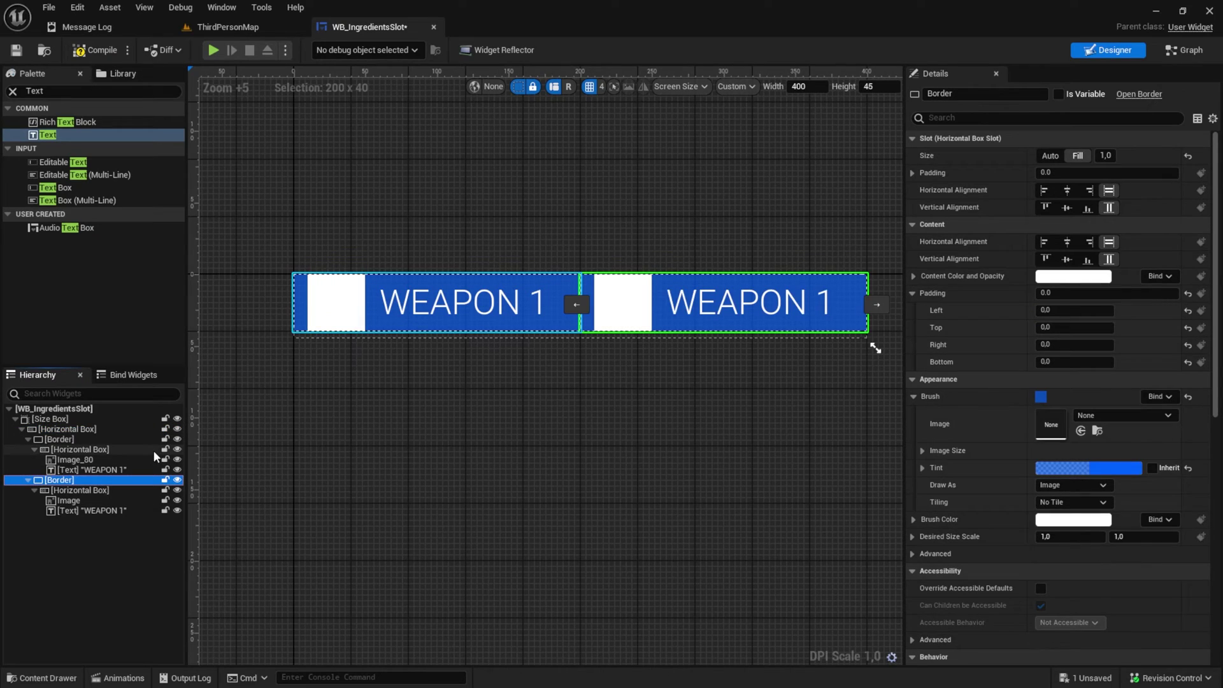
left_click(84, 501)
key("Delete")
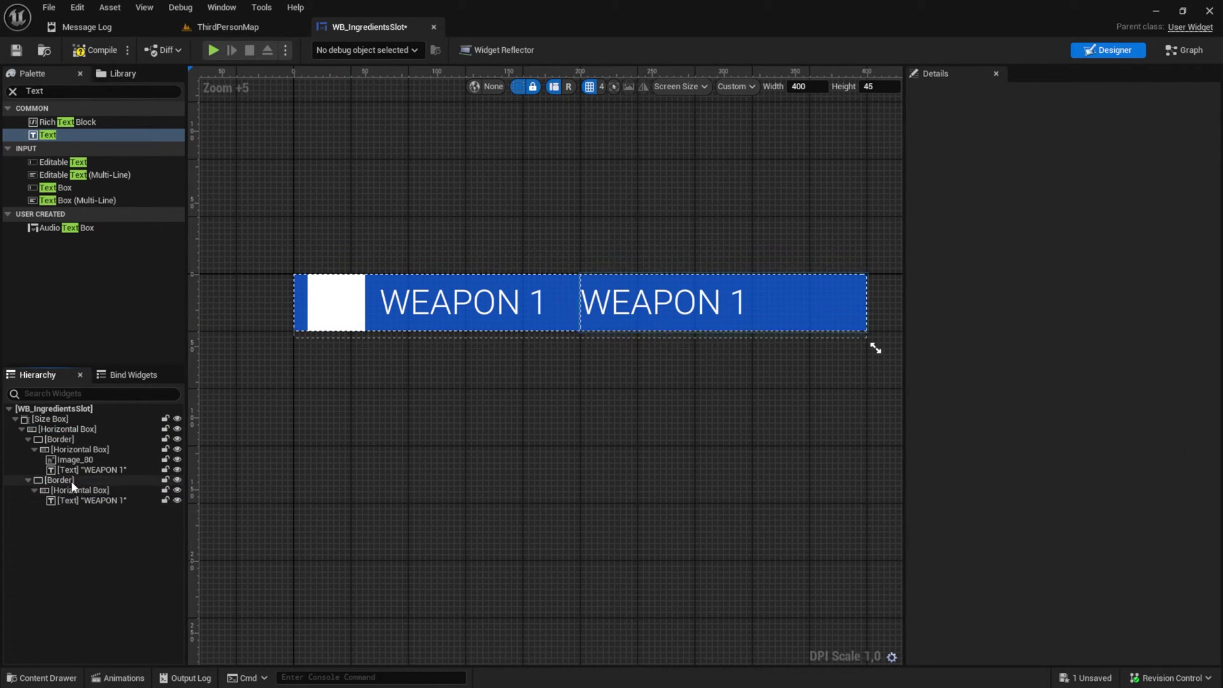
left_click(82, 481)
left_click(1050, 155)
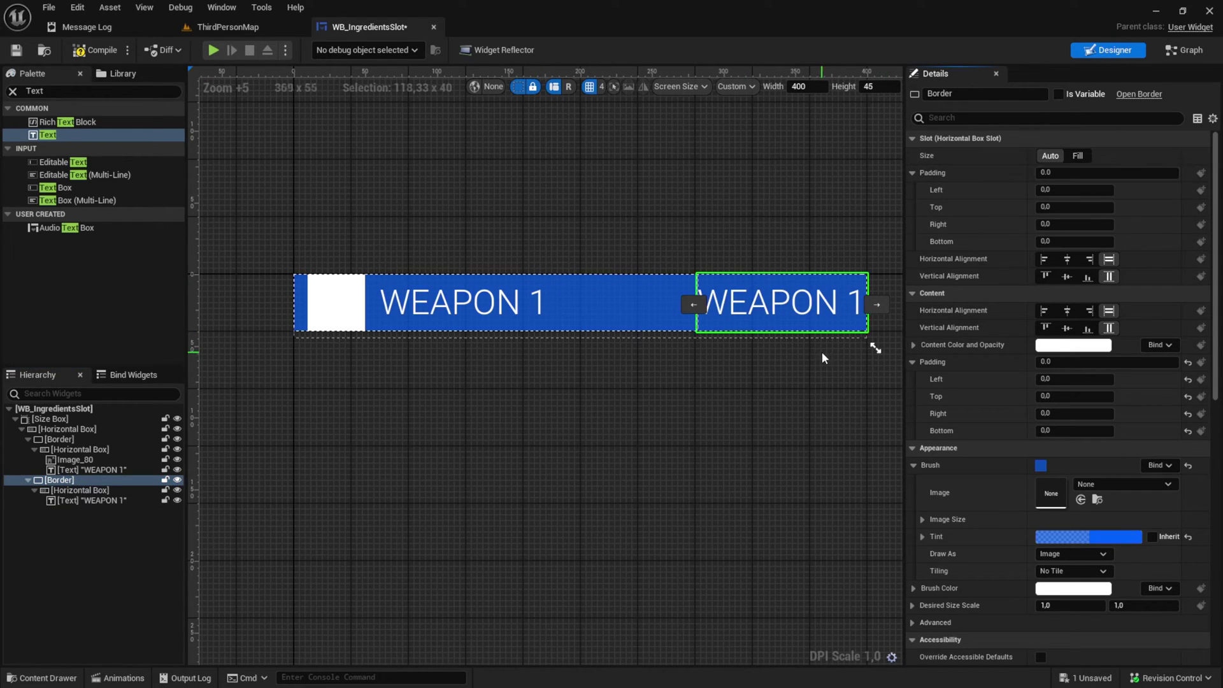
scroll(720, 344, "up", 1)
scroll(720, 345, "up", 1)
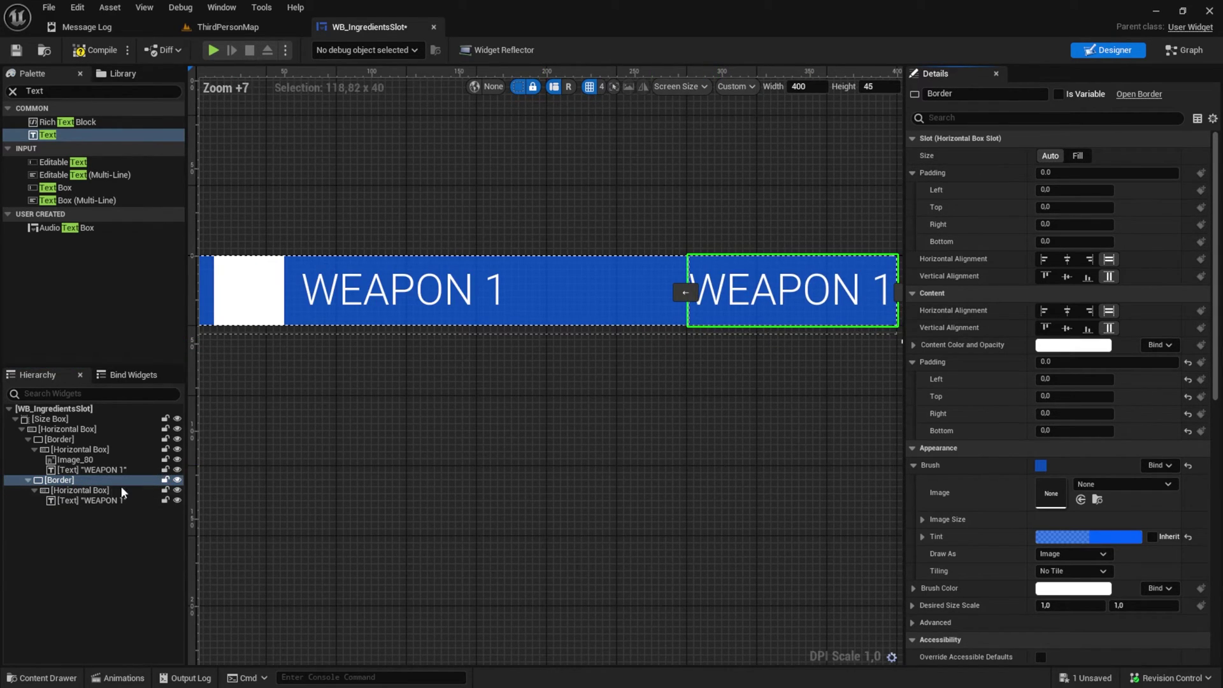
Step: Change the duplicate's text from WEAPON 1 to '3/5'
left_click(89, 500)
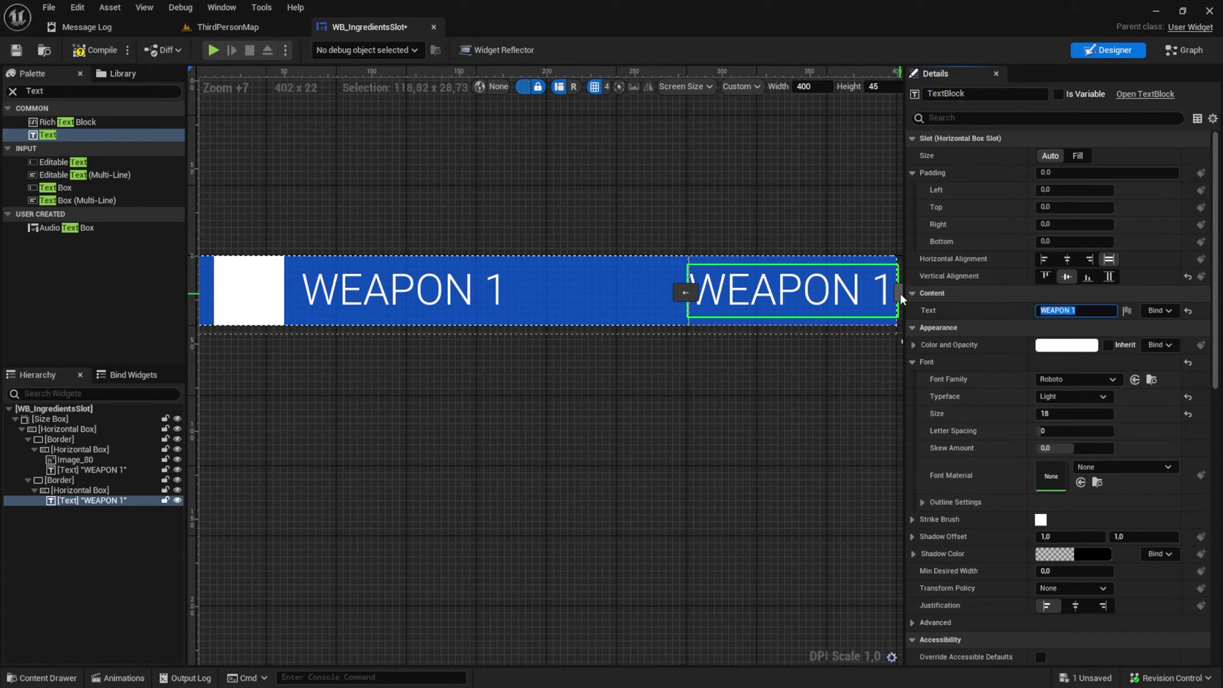
type("3/5")
key("Return")
left_click(537, 413)
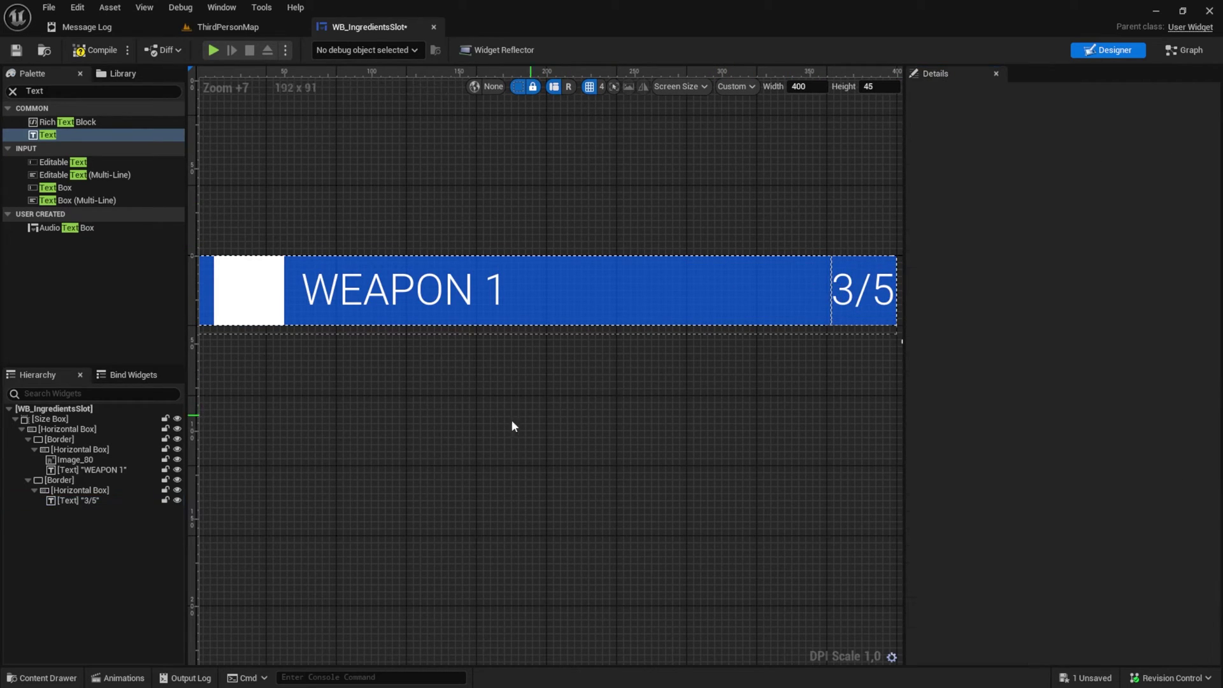
Step: Wrap the 3/5 counter's Border in a Size Box
left_click(82, 479)
right_click(81, 482)
mouse_move(127, 601)
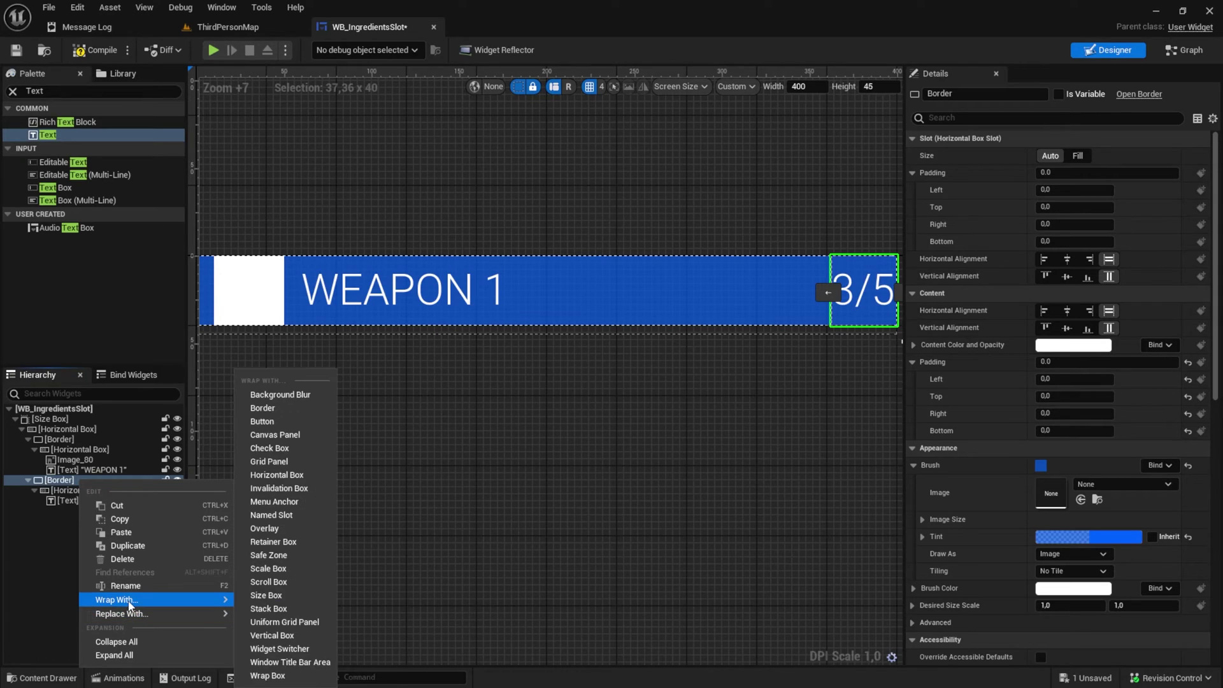
left_click(269, 596)
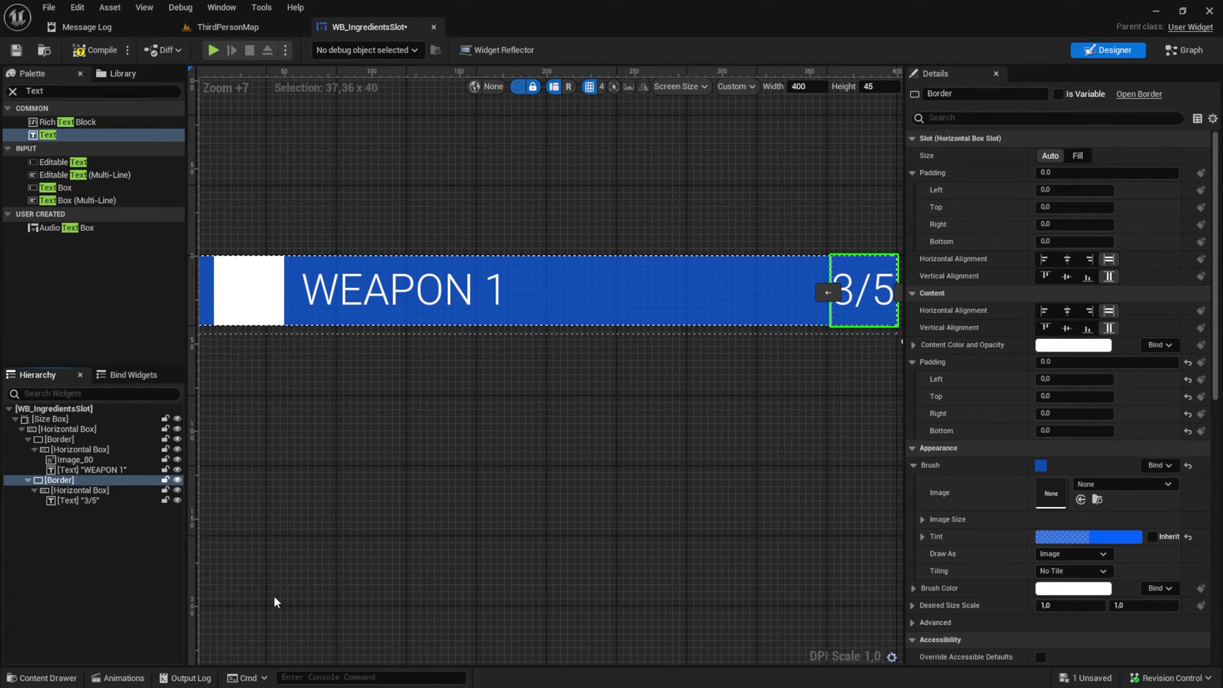
Step: Give the counter's Size Box a width override of 75 and right-align the 3/5 text
left_click(61, 480)
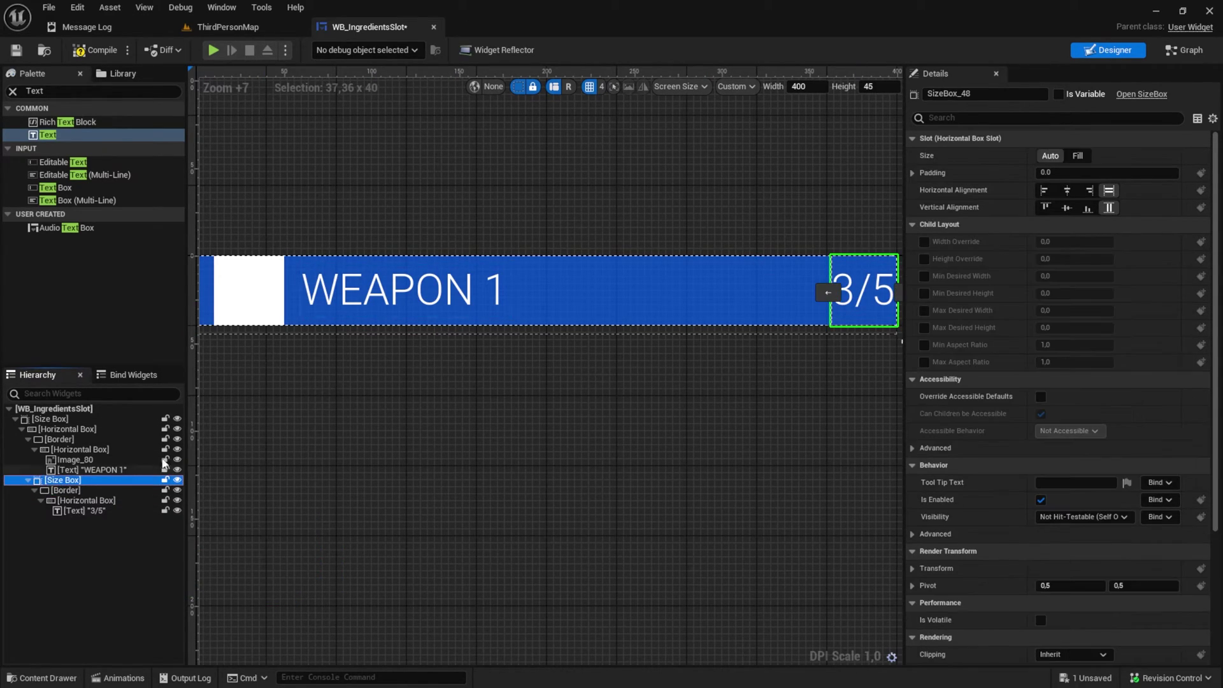
left_click(925, 242)
left_click(1091, 241)
key("Return")
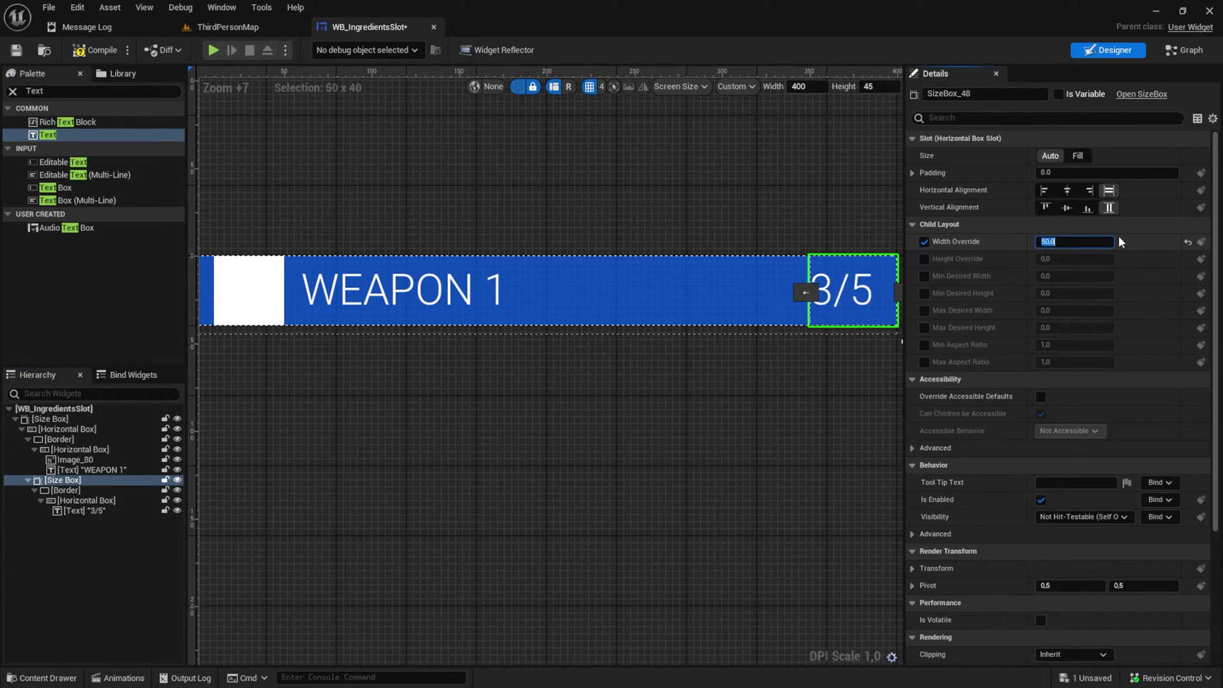
type("75")
key("Return")
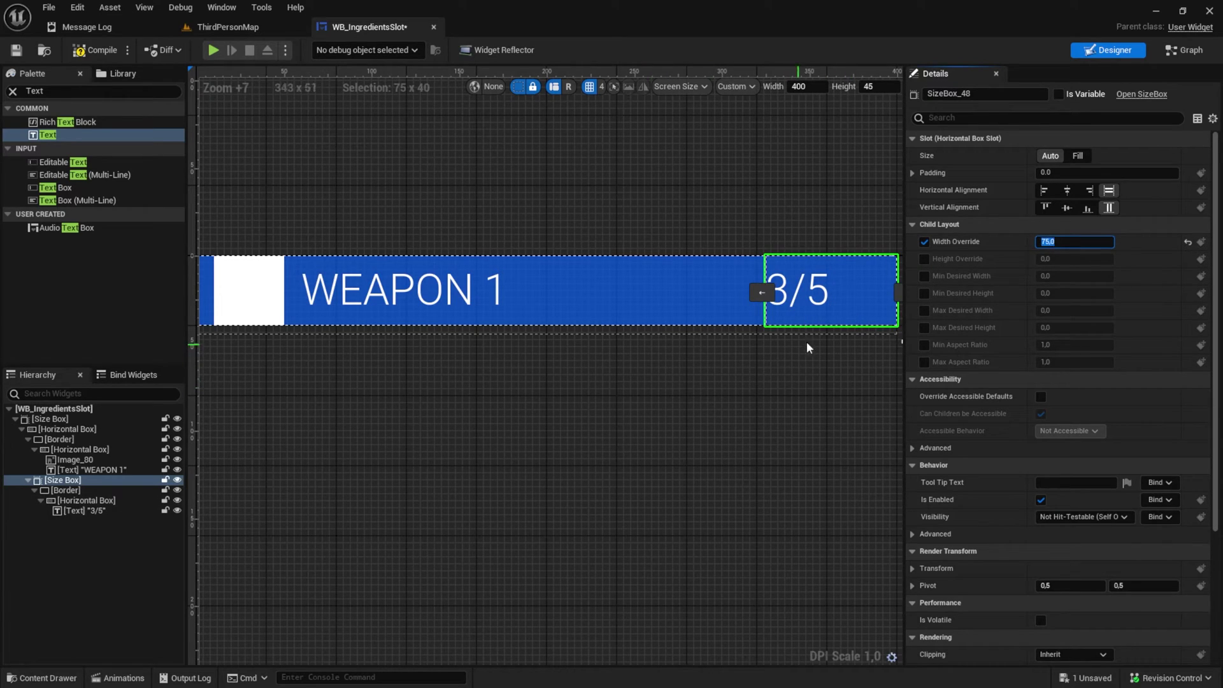
left_click(799, 297)
left_click(1089, 258)
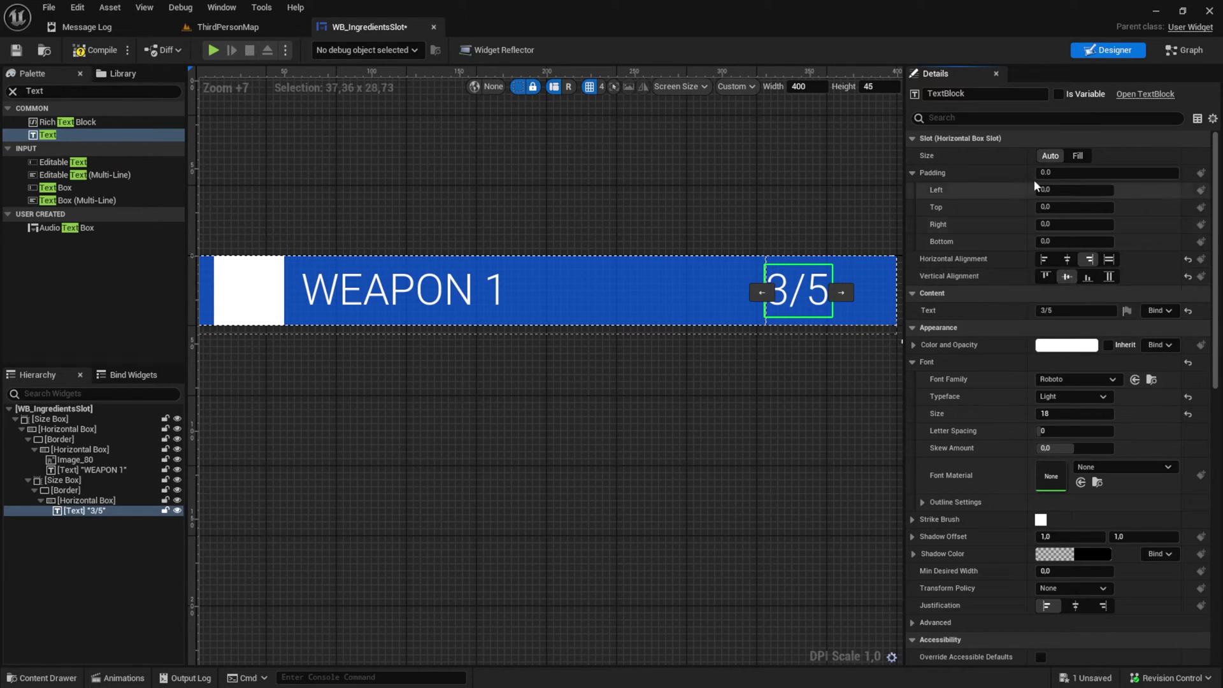
Step: Set the 3/5 text slot to Fill with a right padding of 10
left_click(1078, 155)
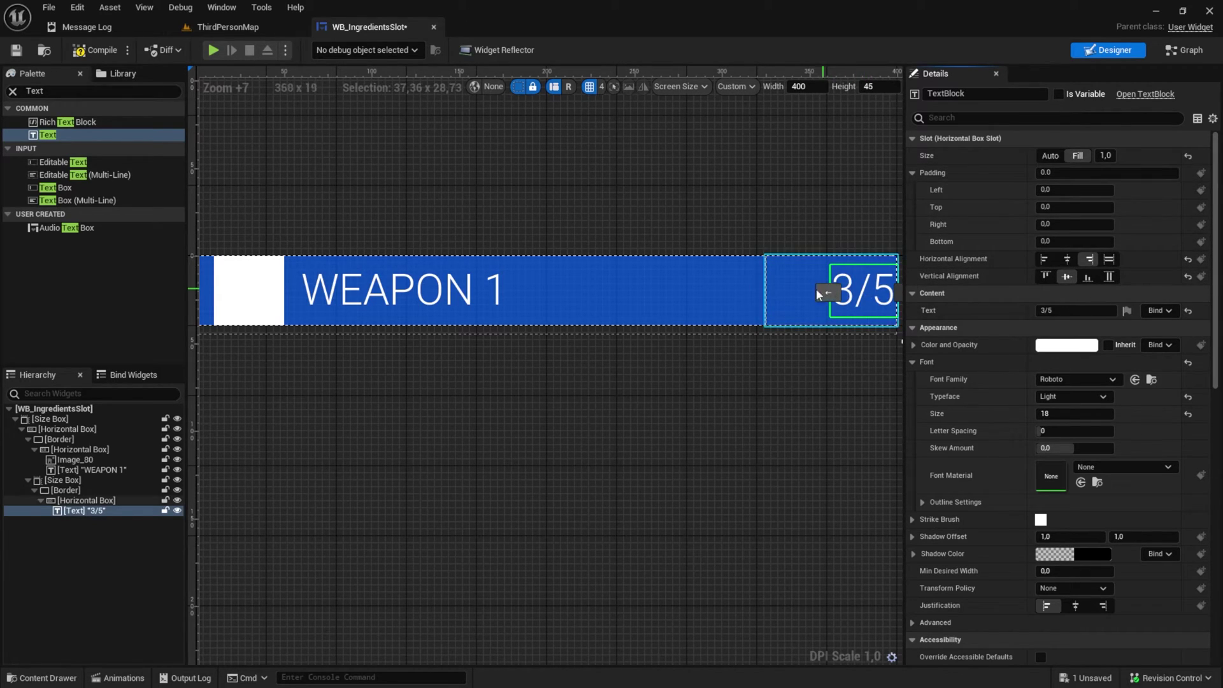
left_click(1106, 223)
type("10")
key("Return")
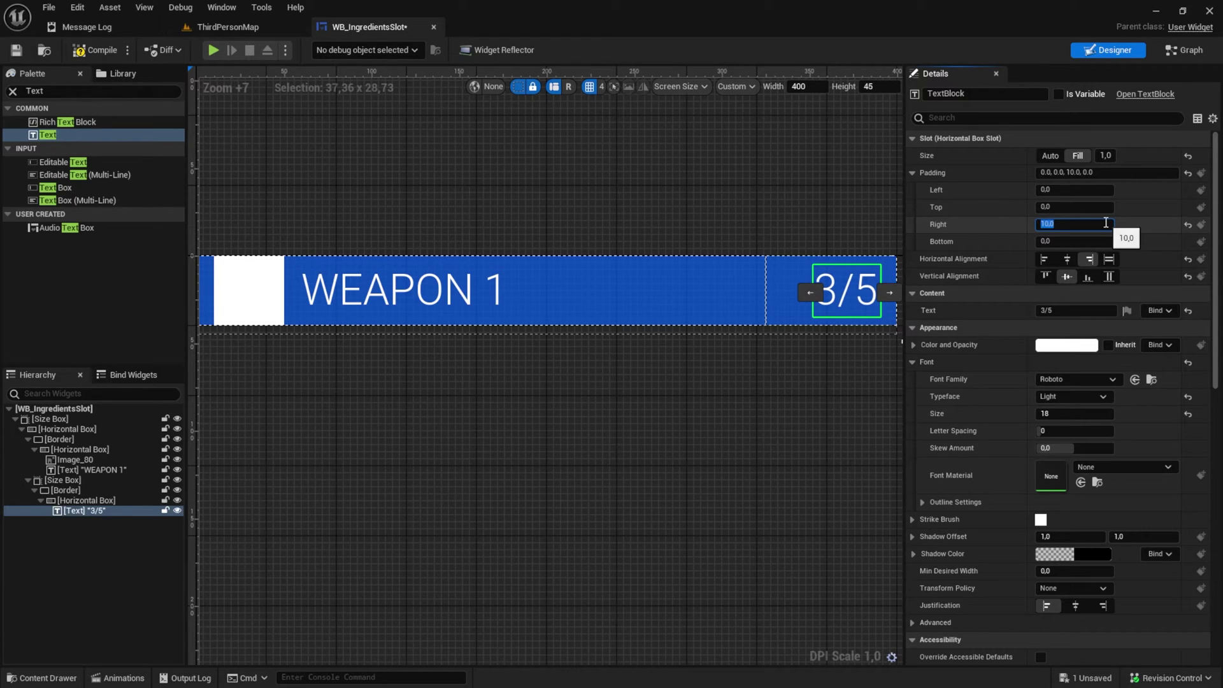
Step: Darken the counter Border's tint to a deeper blue (003798AA)
left_click(792, 148)
scroll(698, 157, "down", 1)
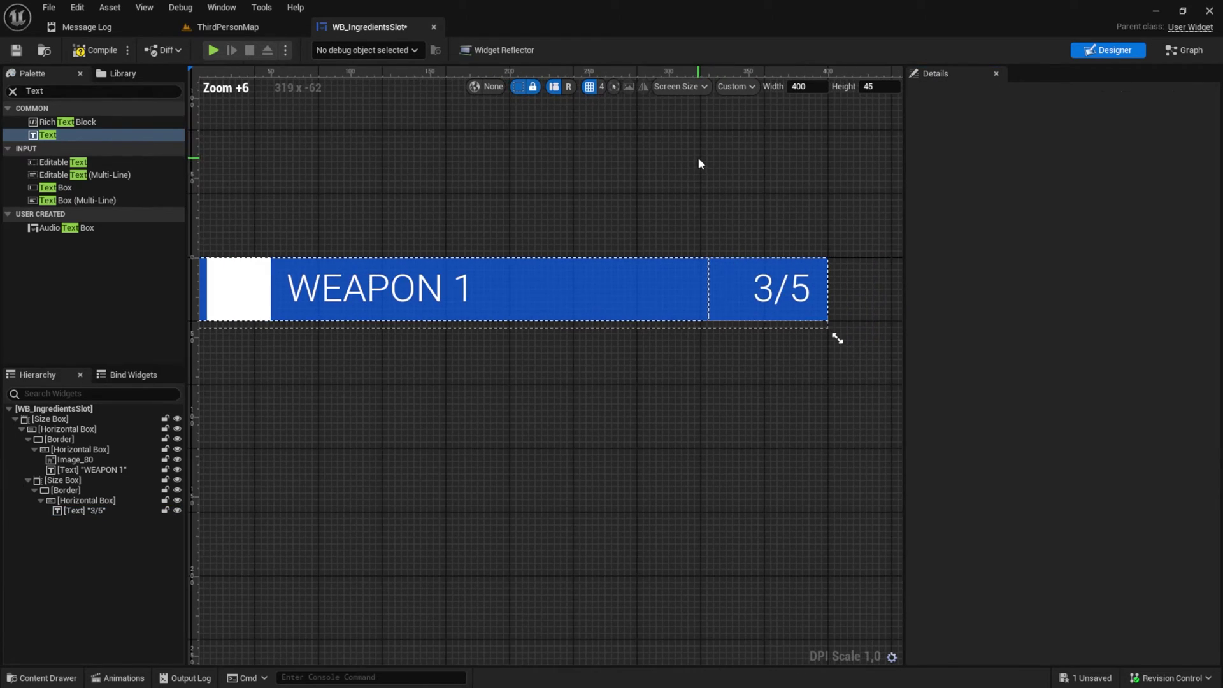
left_click(730, 308)
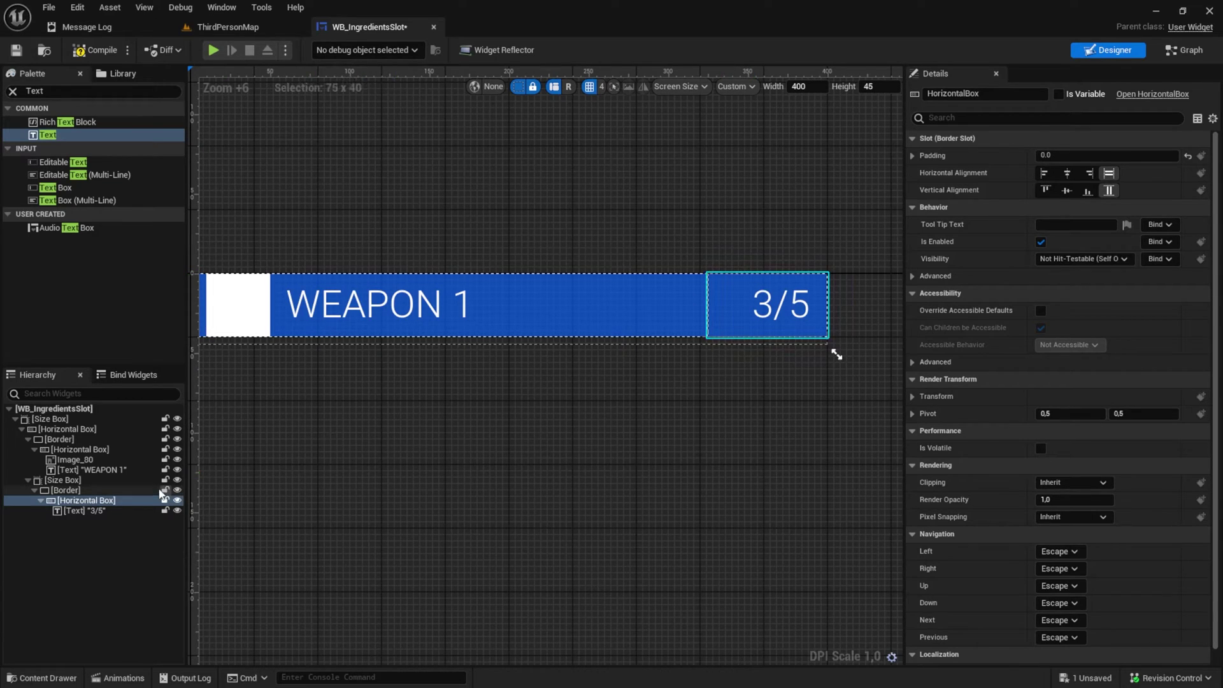
left_click(89, 490)
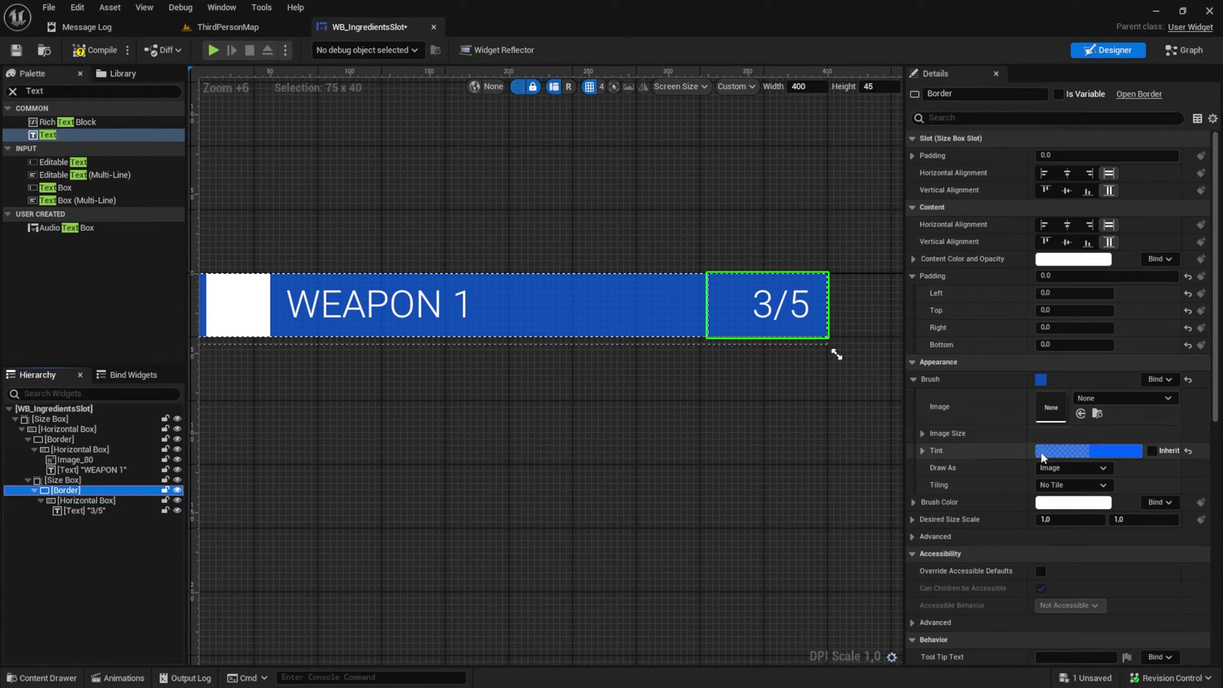
left_click(1040, 453)
left_click_drag(1014, 399, 1019, 482)
left_click(1015, 666)
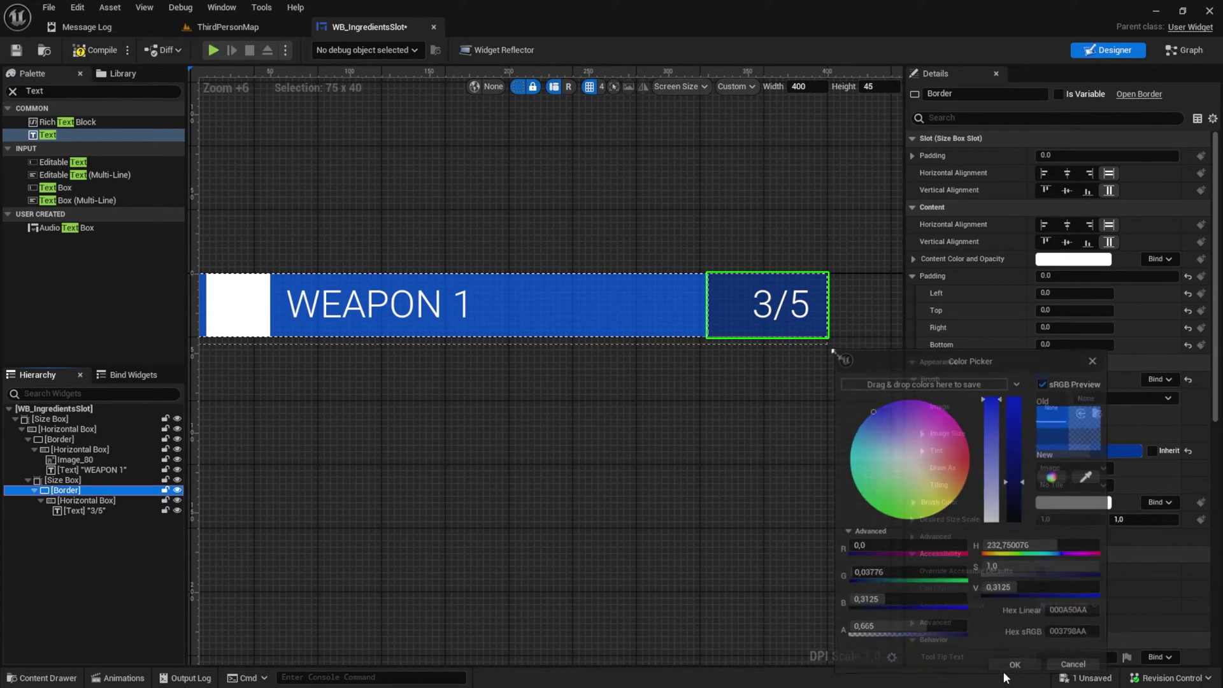
Step: Centre the 3/5 text horizontally and adjust its right padding
left_click(788, 319)
left_click(1069, 258)
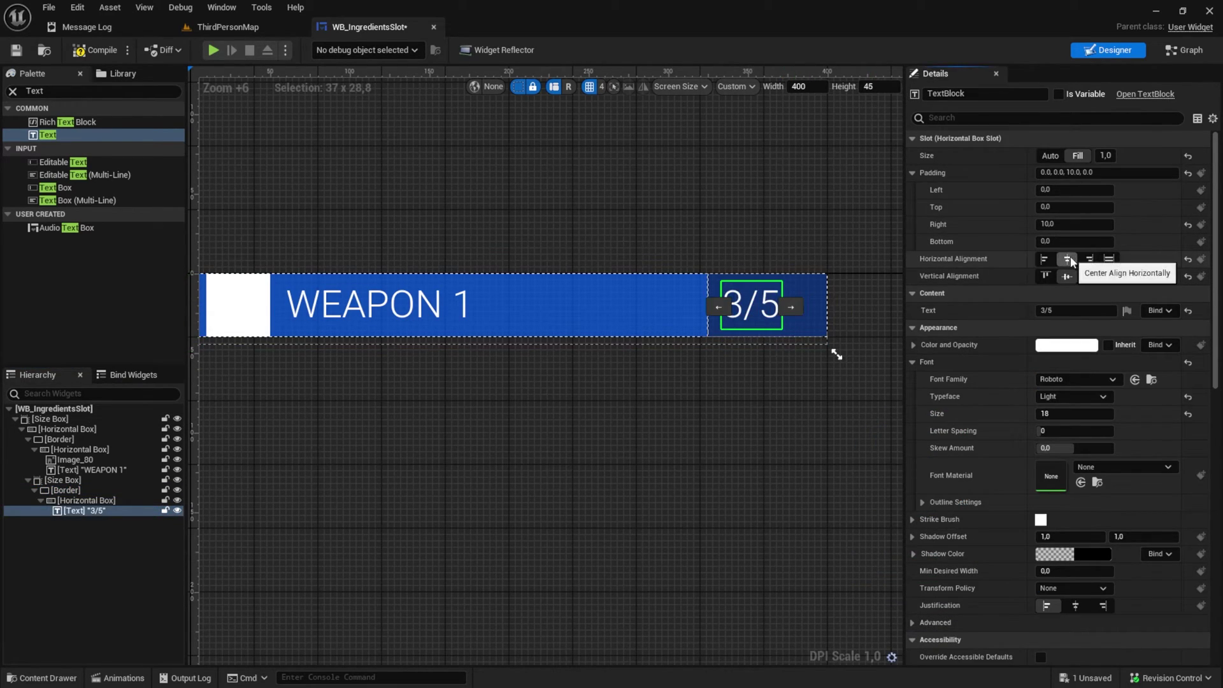
left_click(1066, 225)
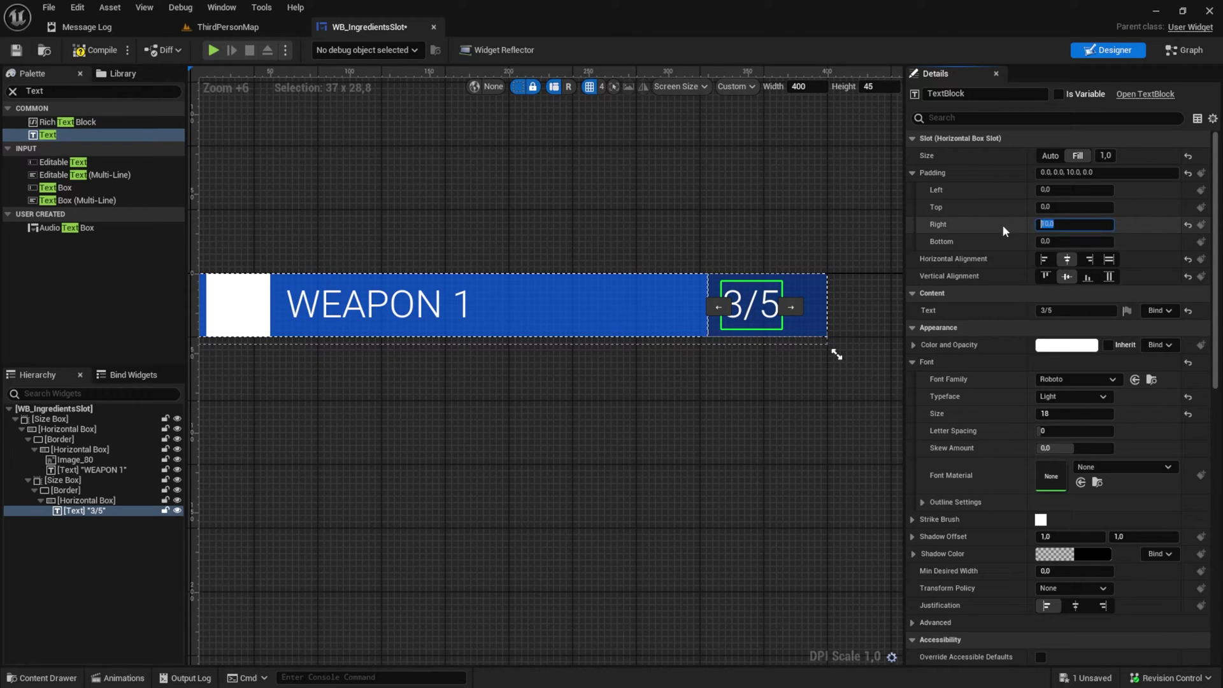